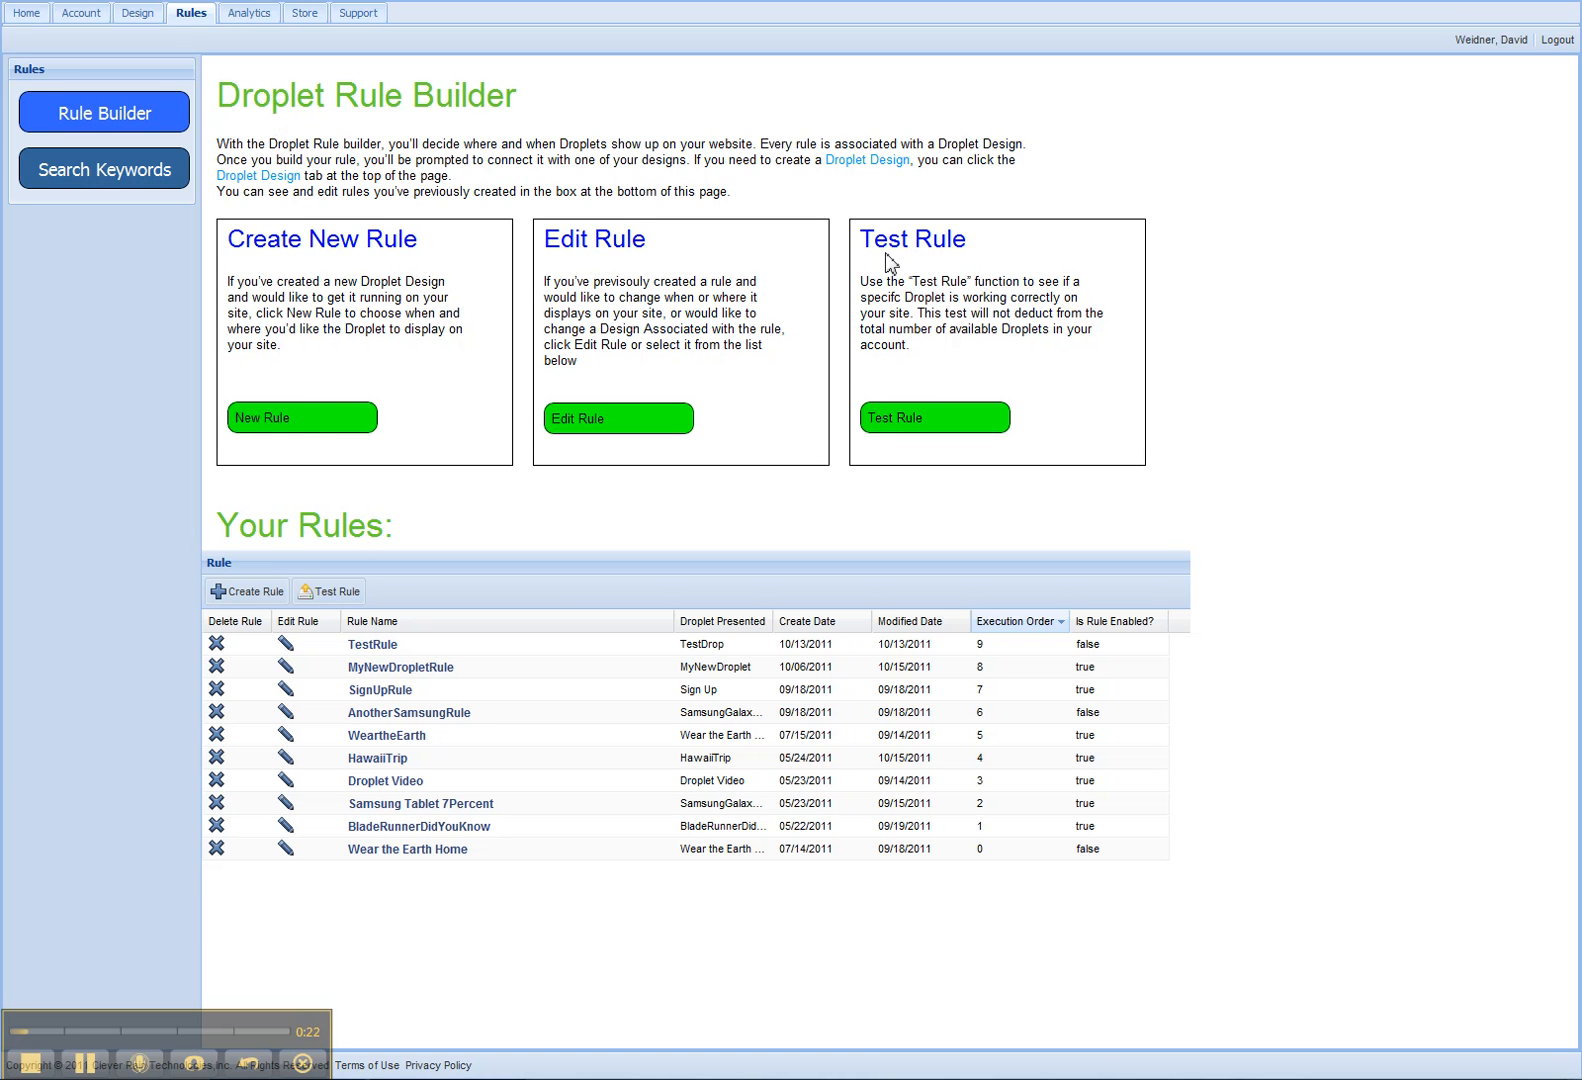
Step: Create a new rule named "Basic Rule" and enable it to run now
{"action": "left_click", "coordinate": [280, 422]}
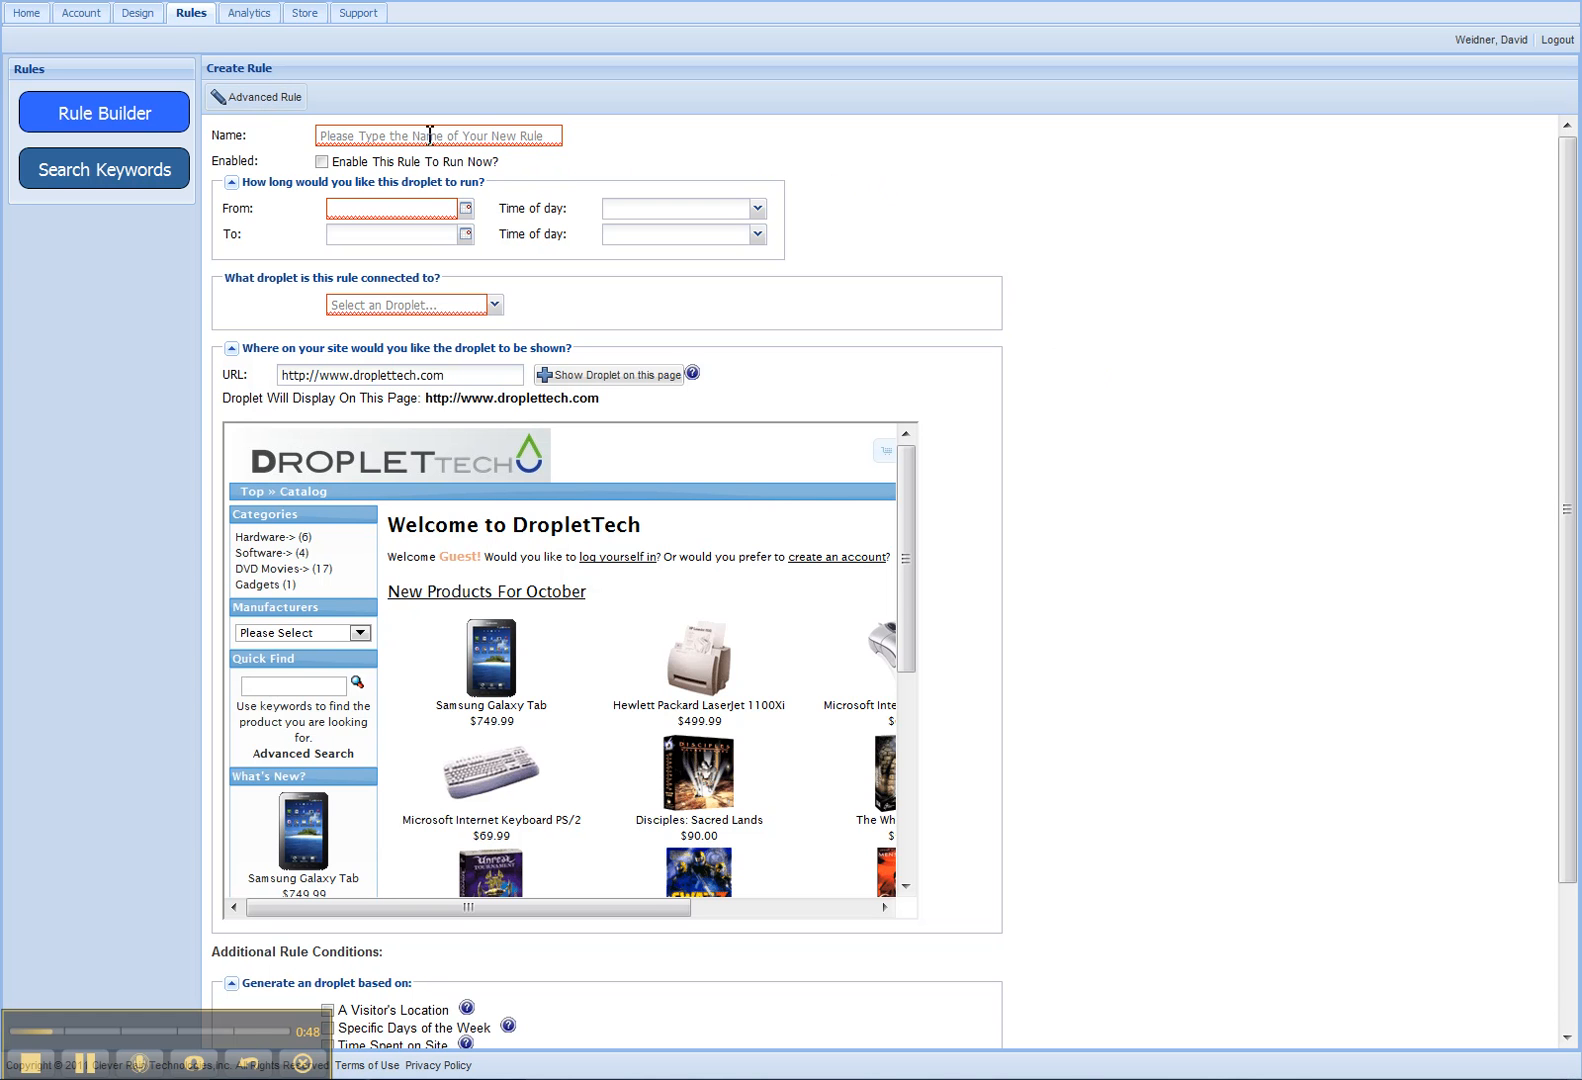
{"action": "left_click", "coordinate": [422, 133]}
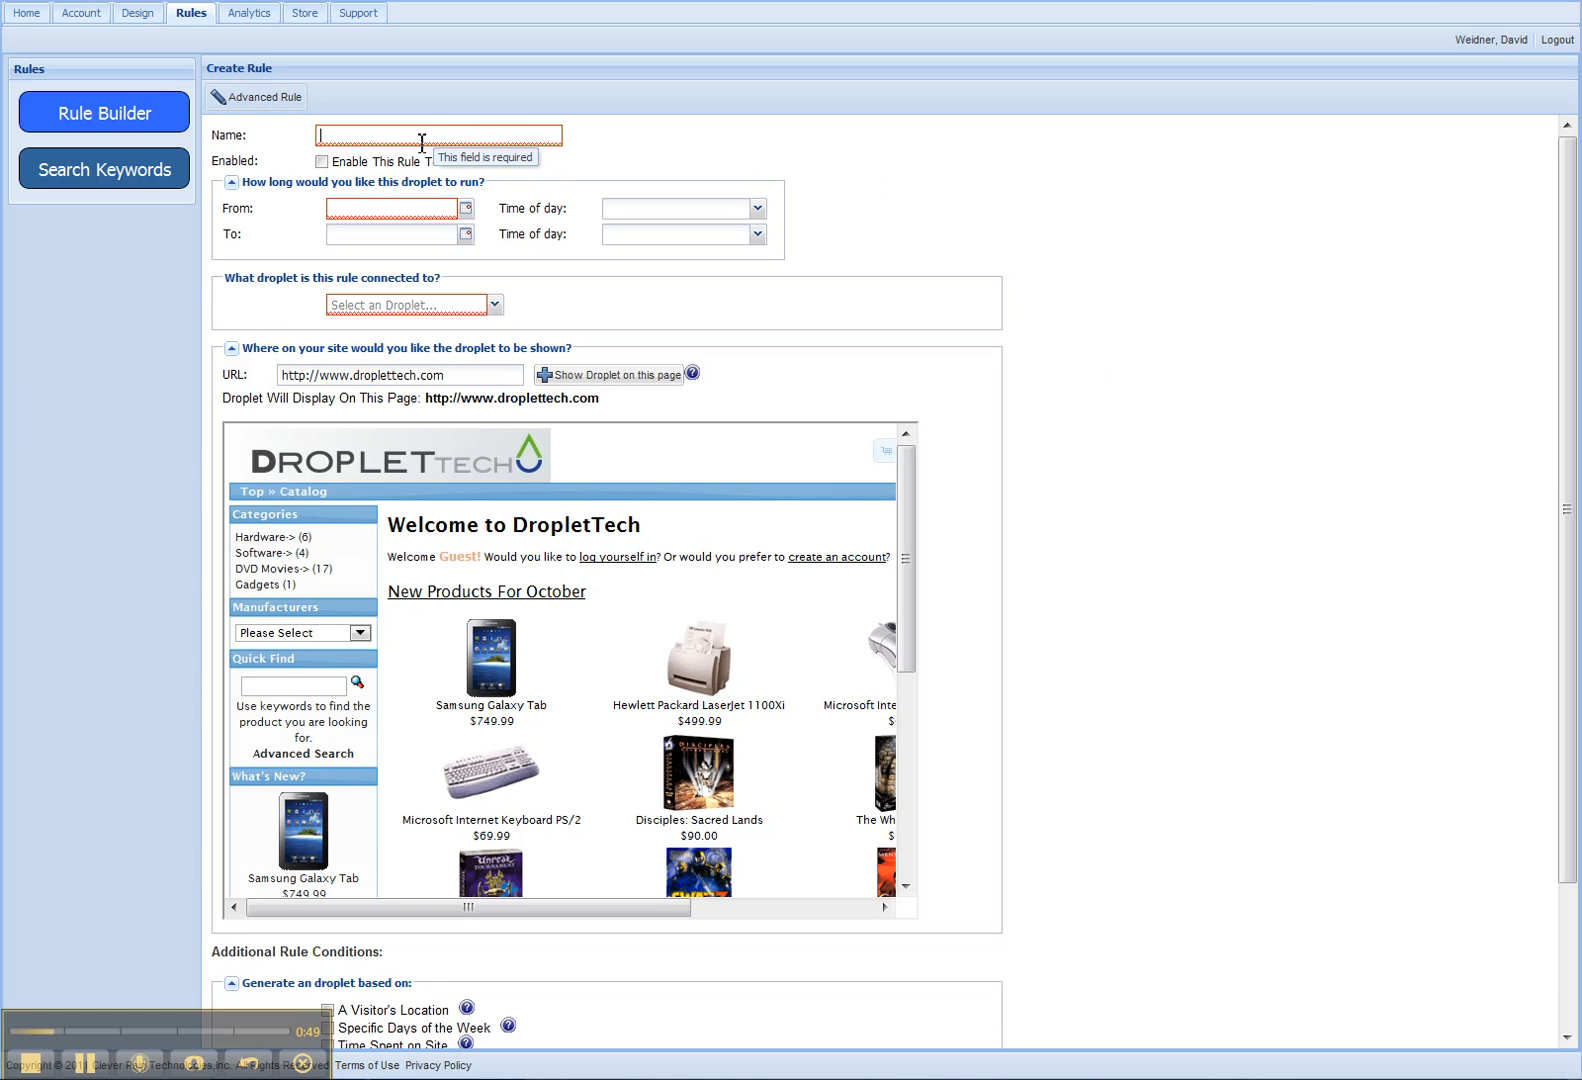
{"action": "type", "text": "Basic Rule"}
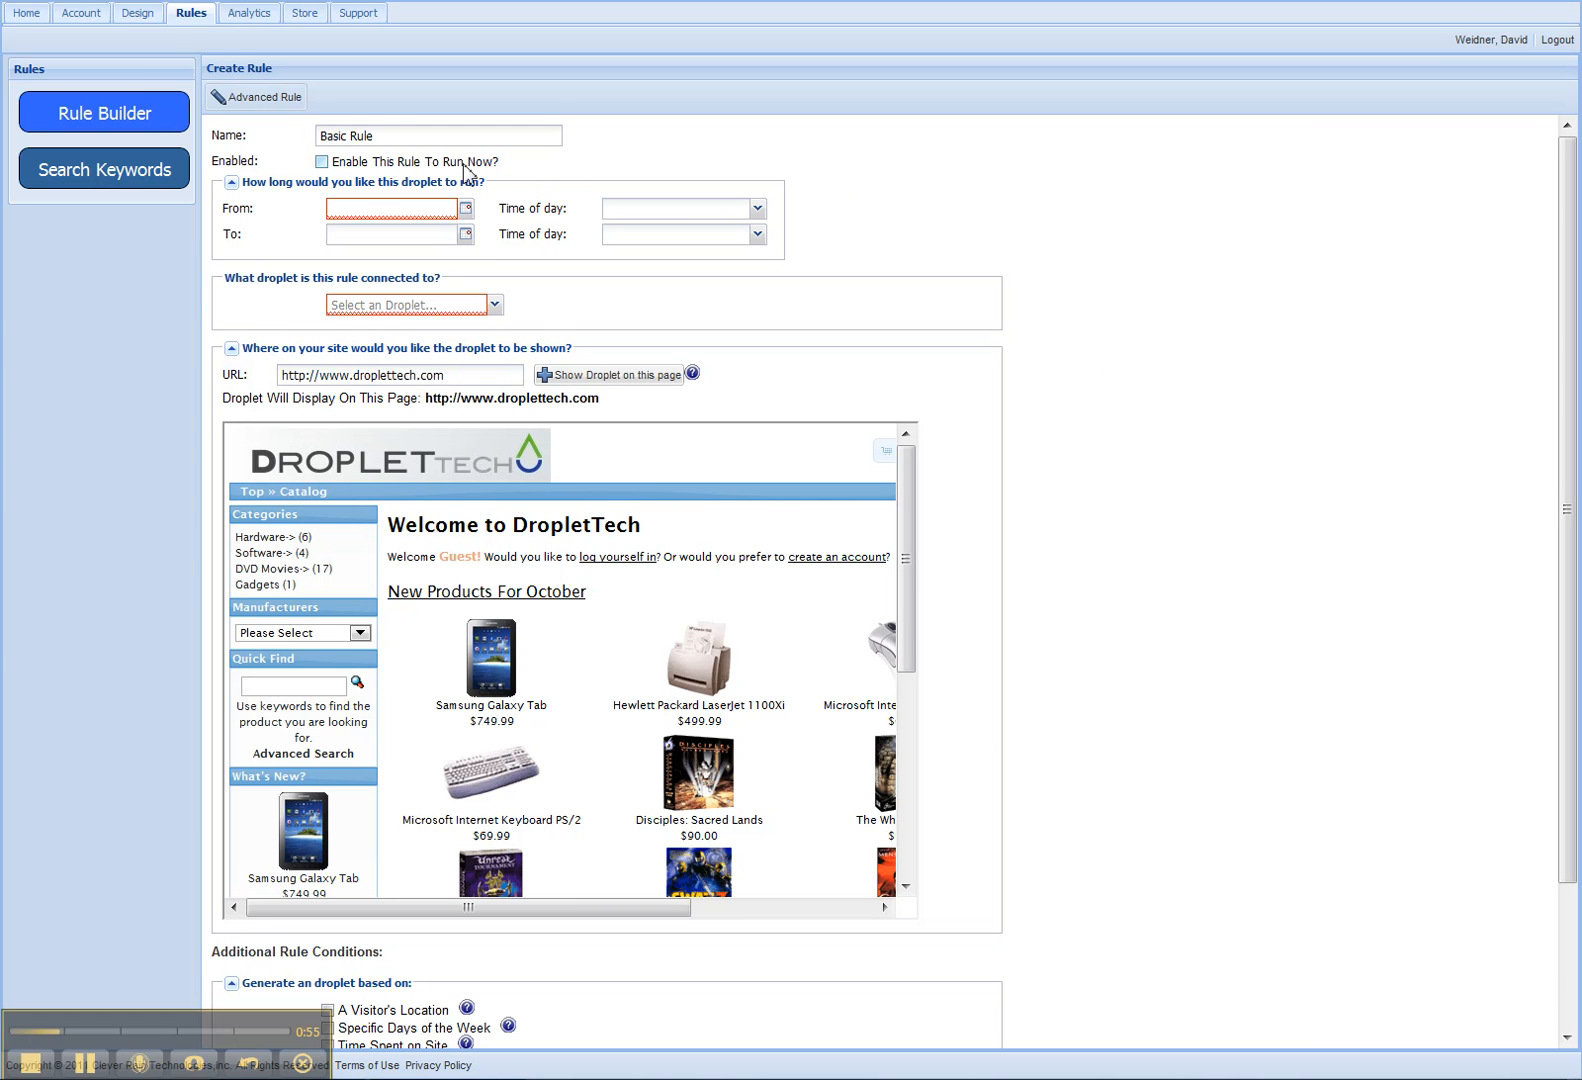
{"action": "left_click", "coordinate": [321, 162]}
Step: Set the rule's run period from 10/21/2011 to 10/21/2015
{"action": "left_click", "coordinate": [467, 212]}
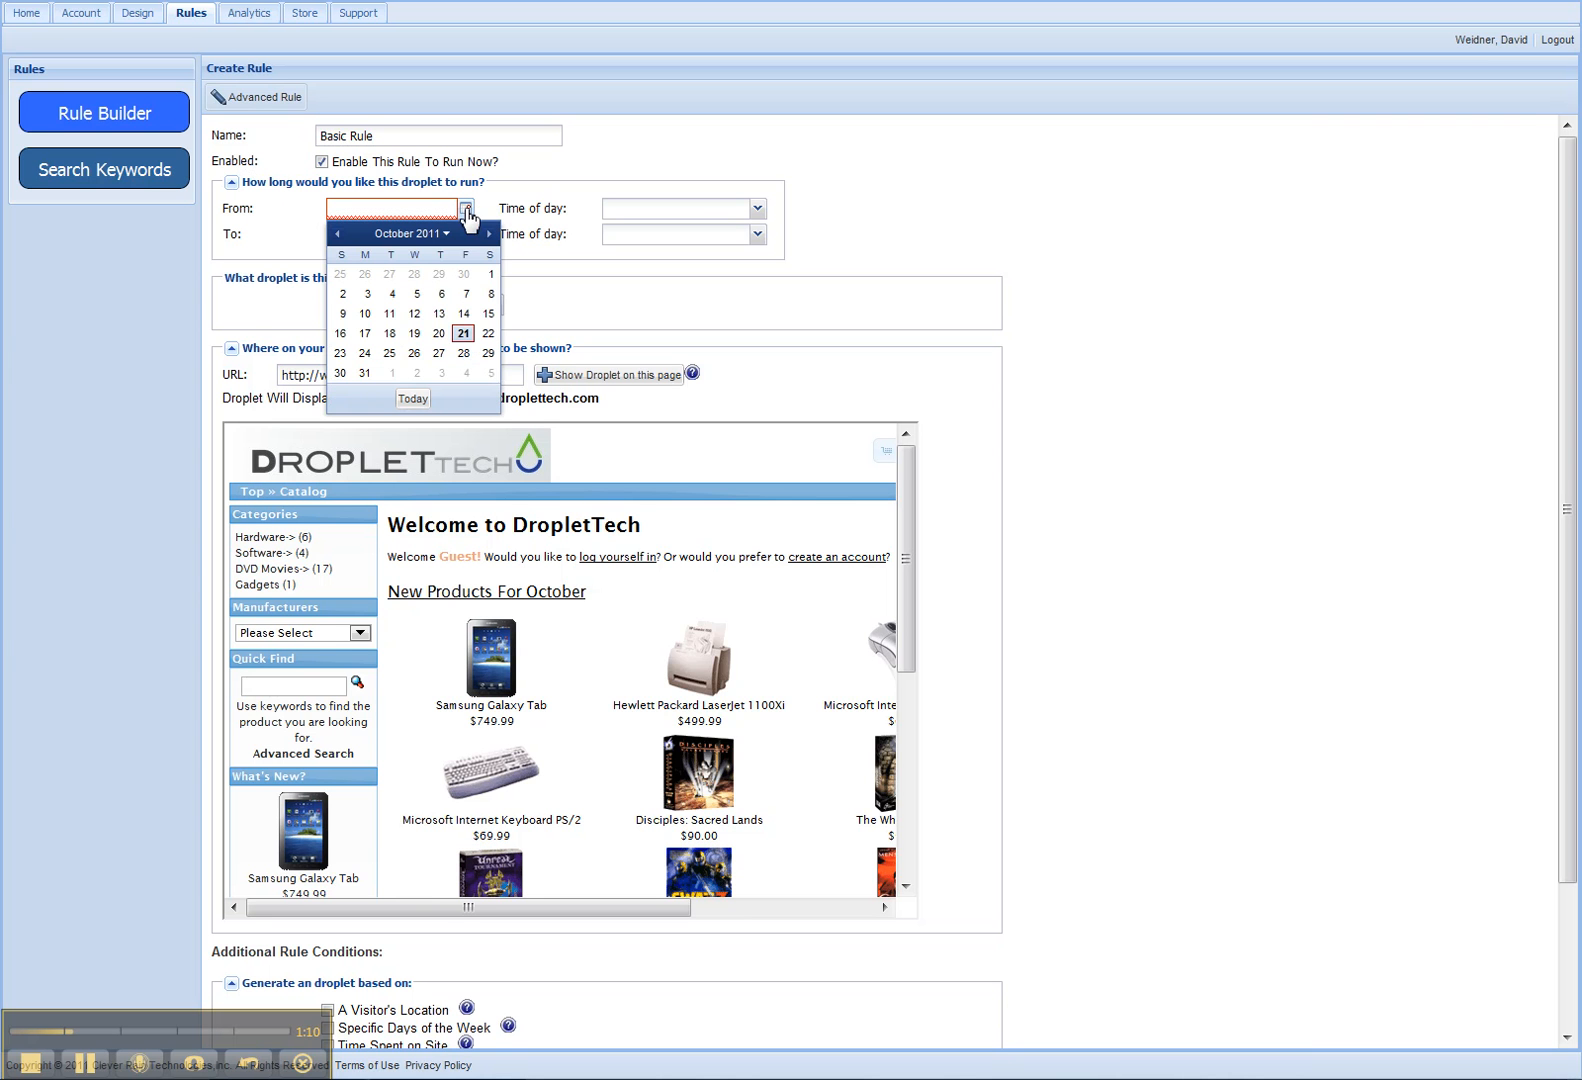
{"action": "left_click", "coordinate": [462, 331]}
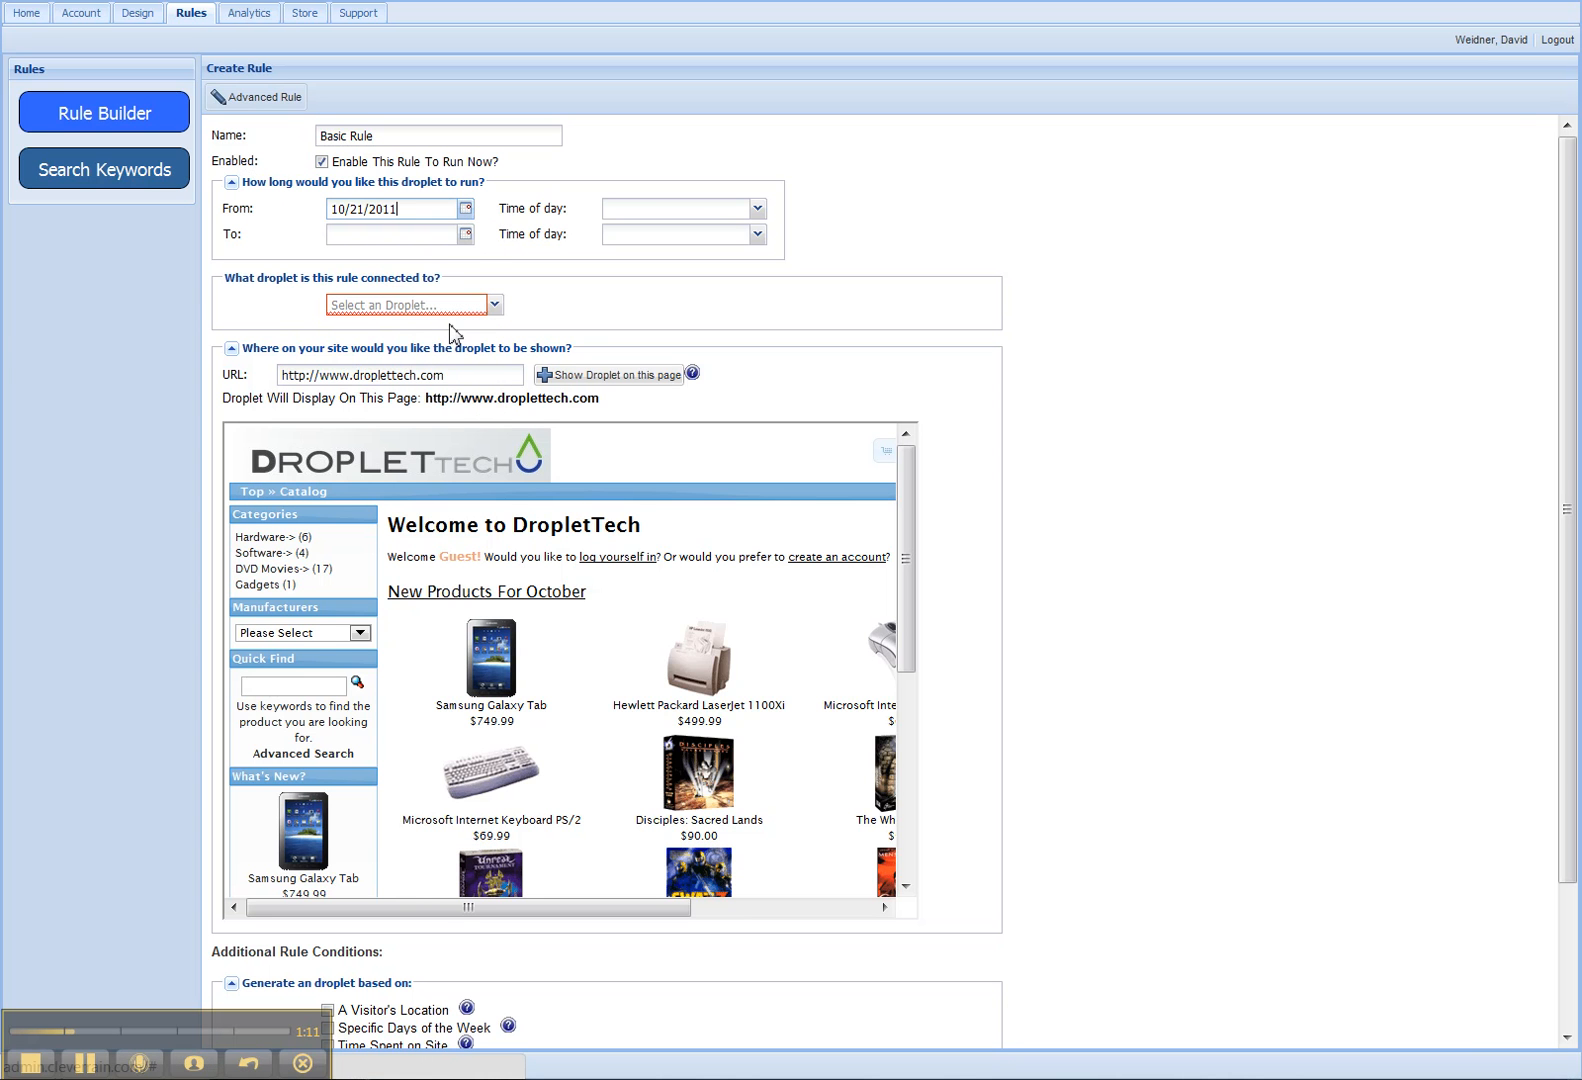
{"action": "left_click", "coordinate": [465, 235]}
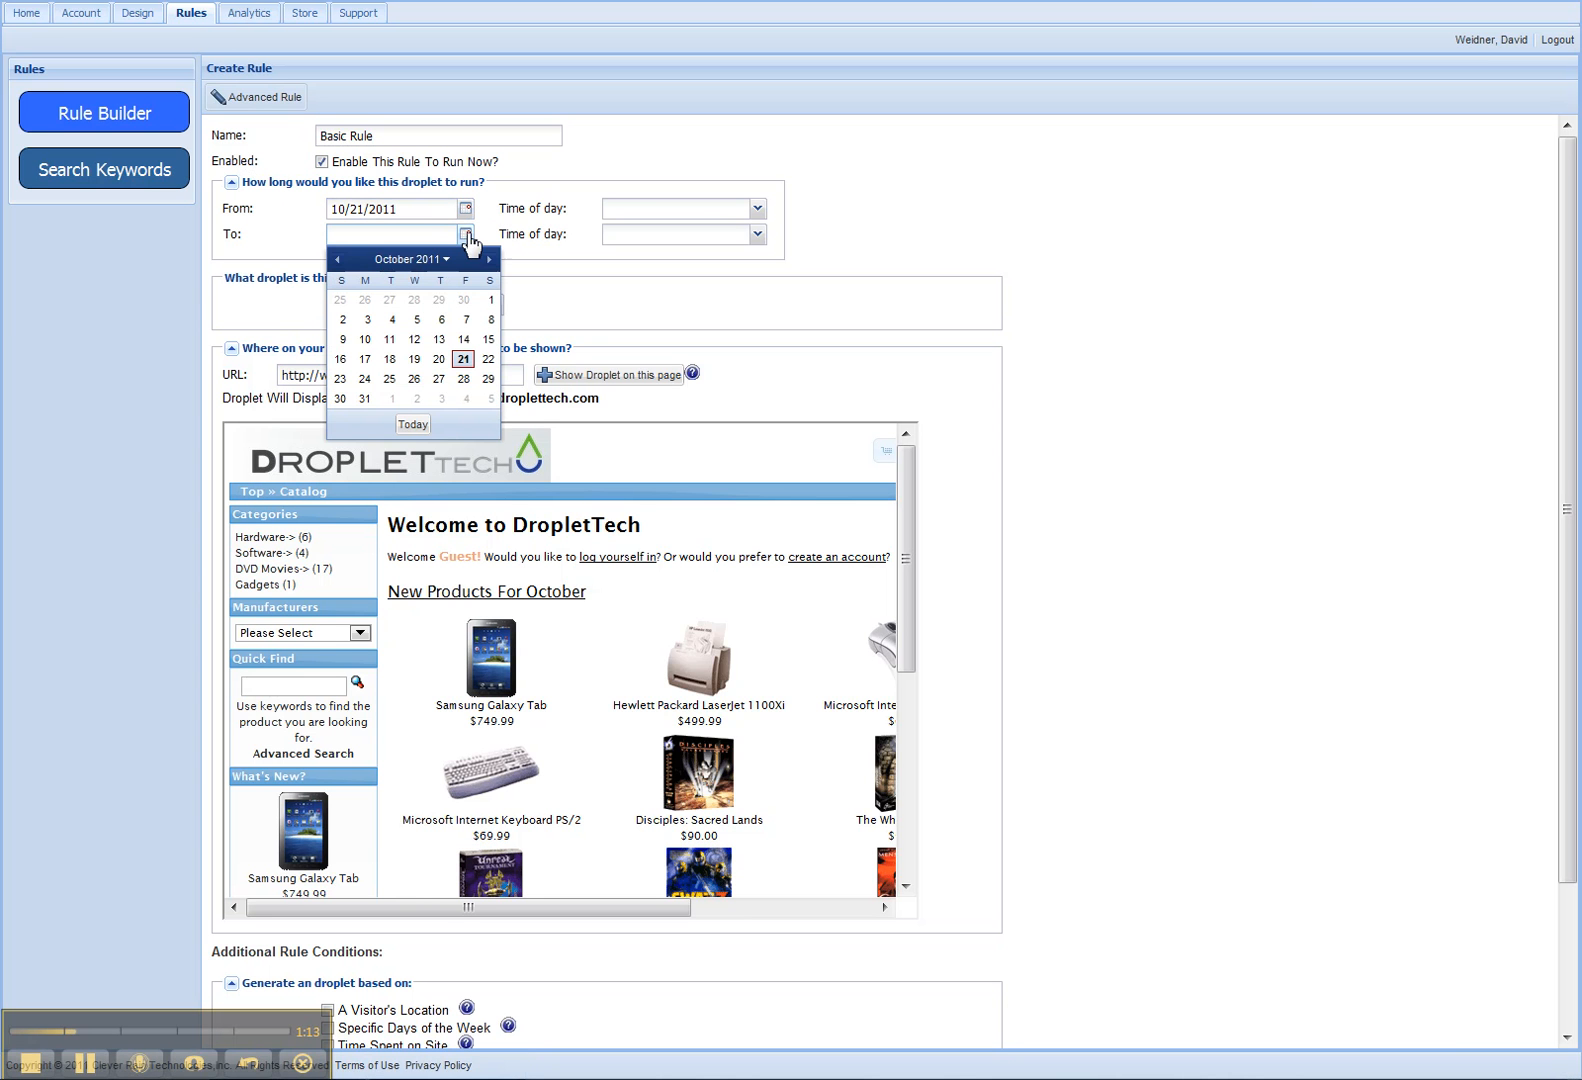
{"action": "left_click", "coordinate": [465, 359]}
{"action": "key", "text": "BackSpace"}
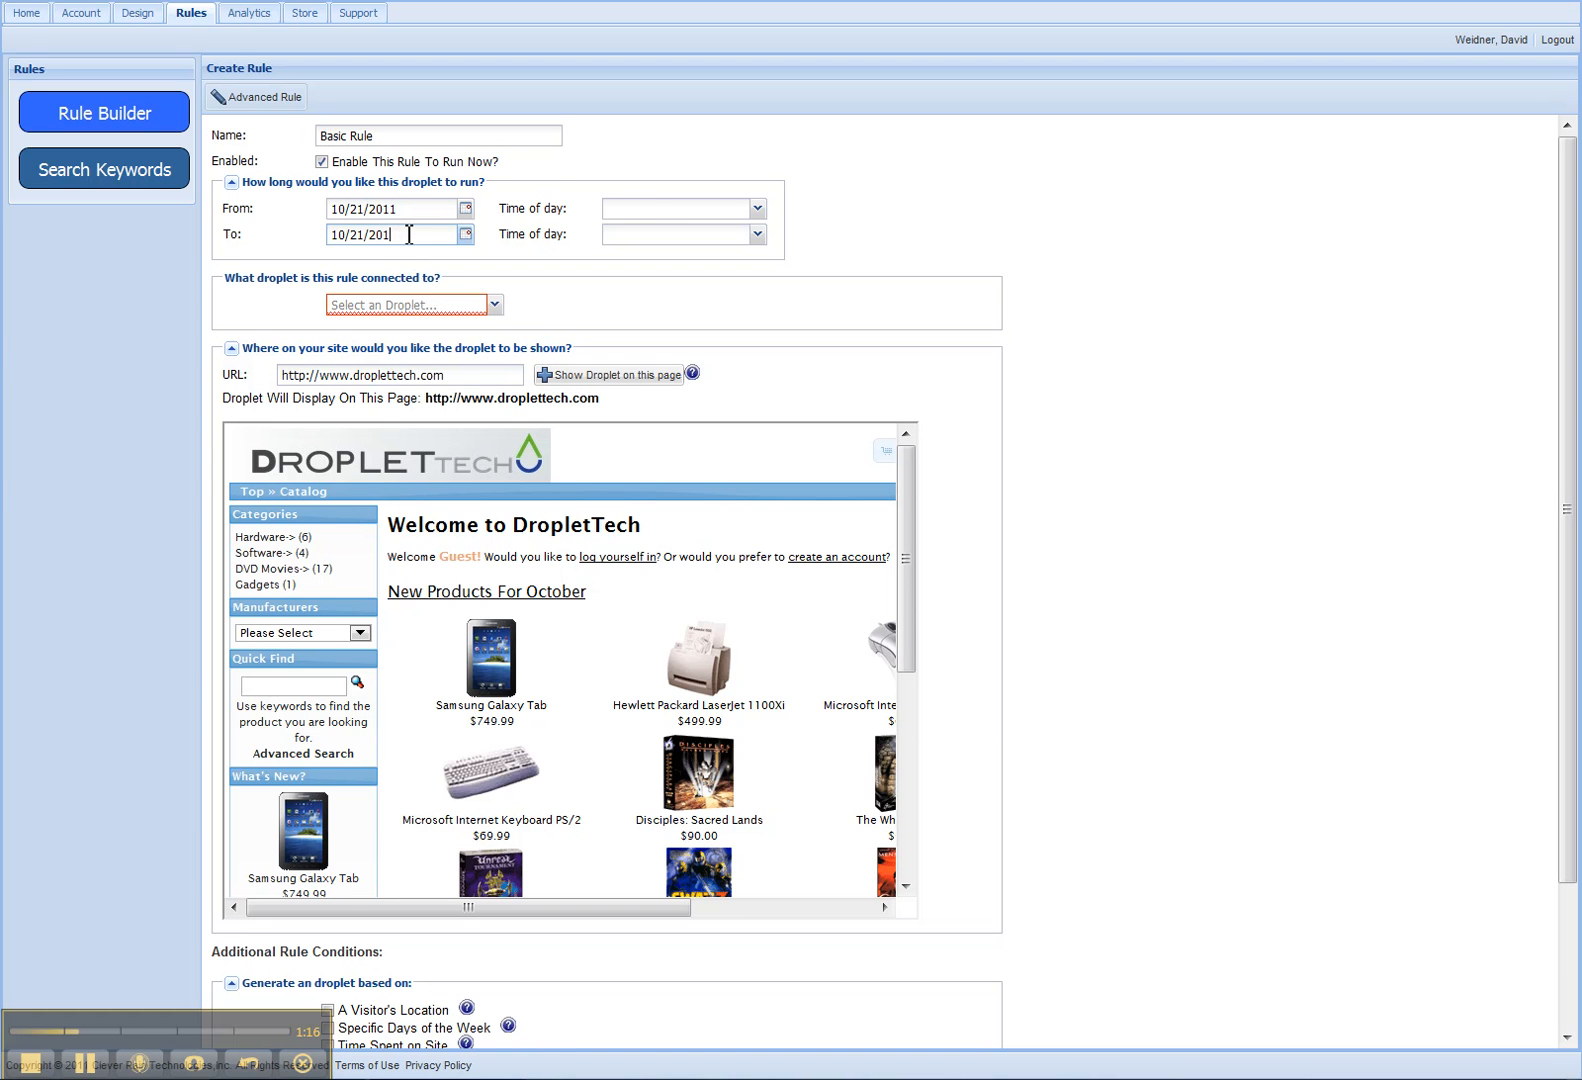
{"action": "type", "text": "5"}
Step: Connect the rule to the HawaiiTrip droplet
{"action": "left_click", "coordinate": [496, 307]}
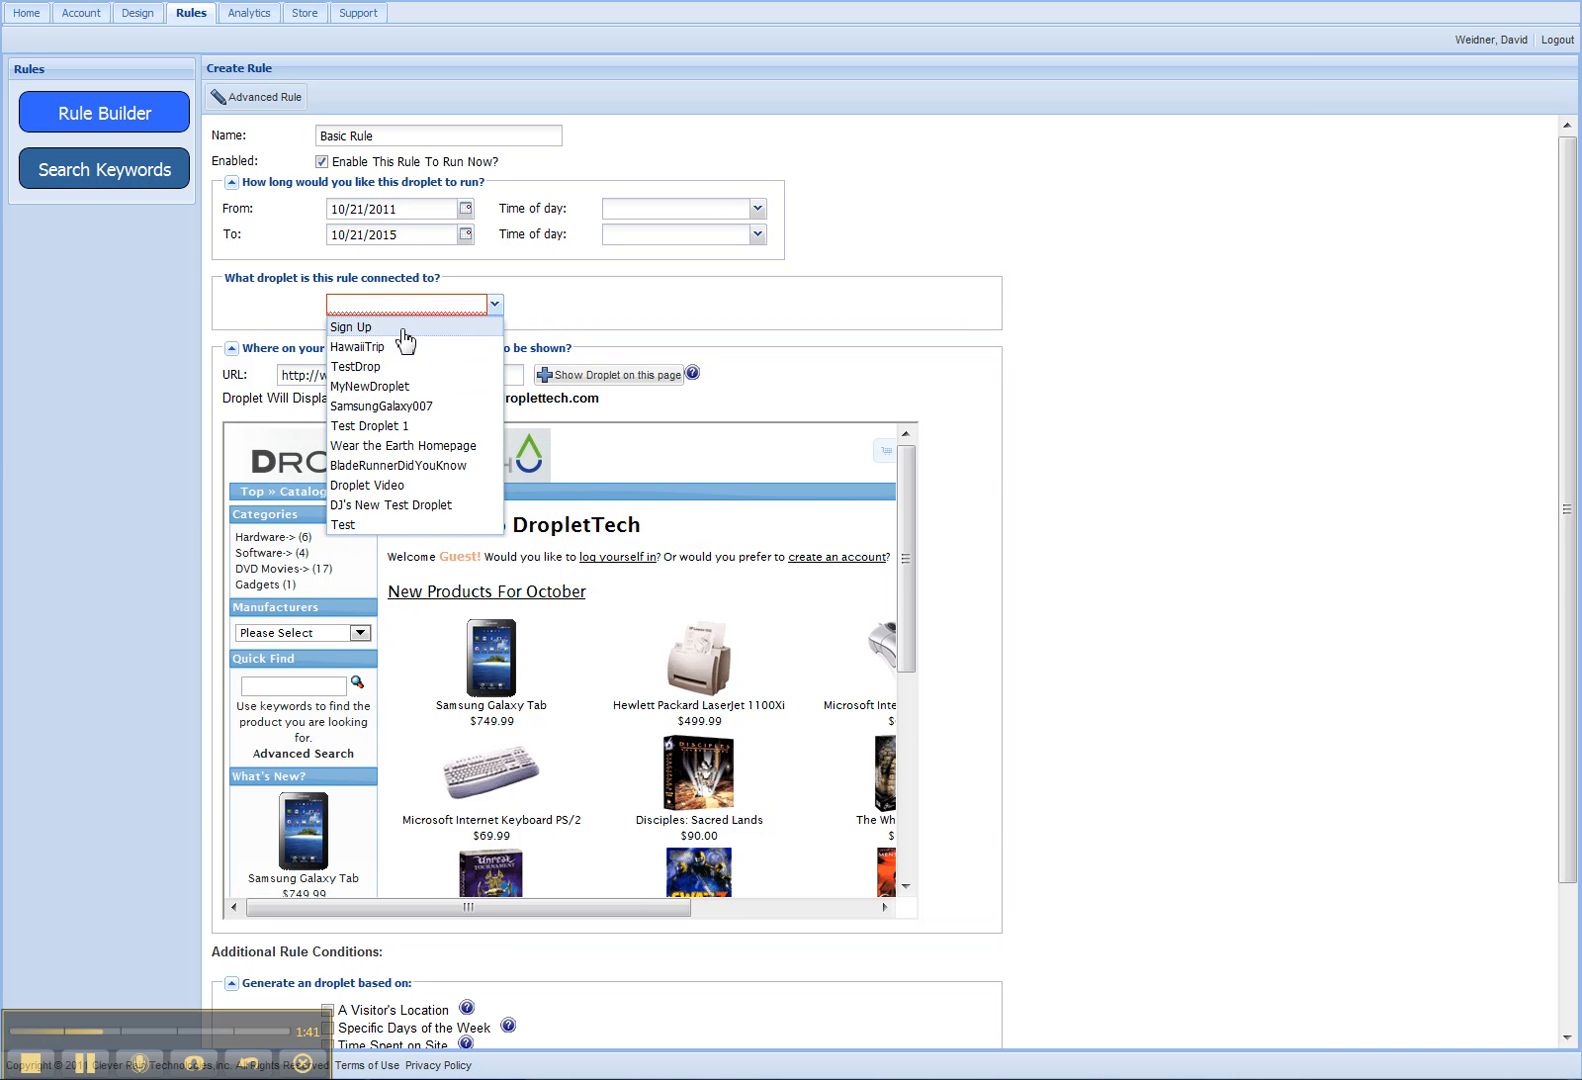
{"action": "left_click", "coordinate": [368, 347]}
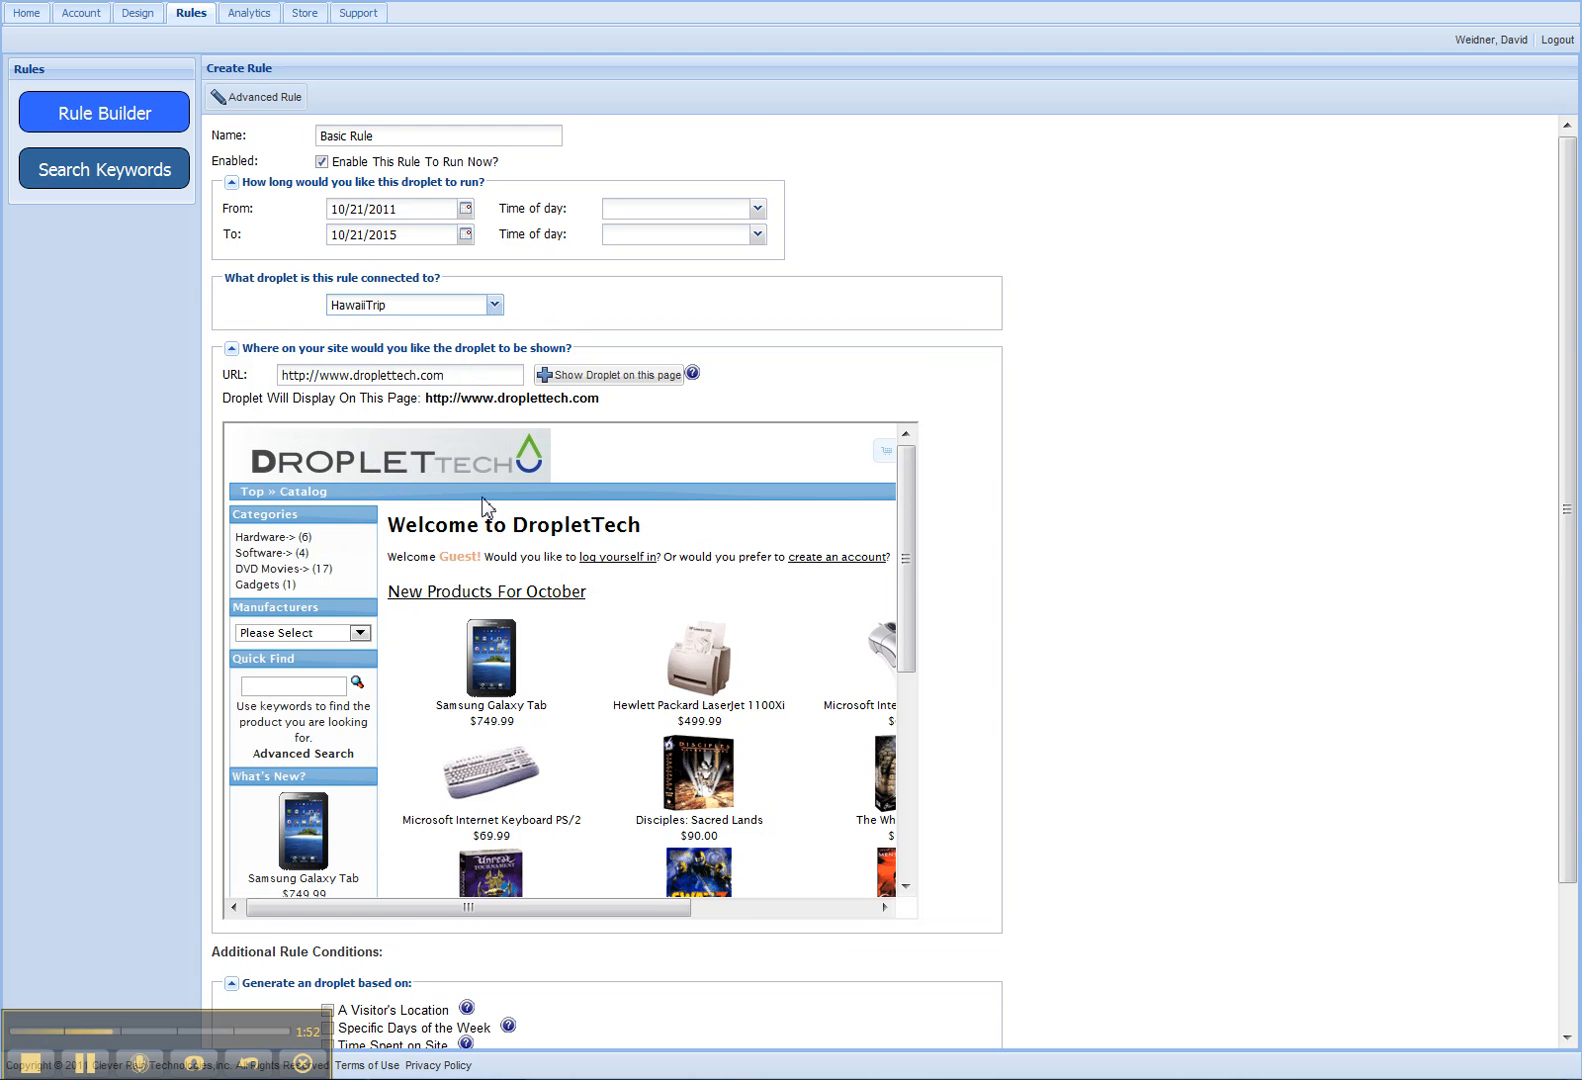
{"action": "scroll", "coordinate": [1171, 462], "scroll_direction": "down", "scroll_amount": 1}
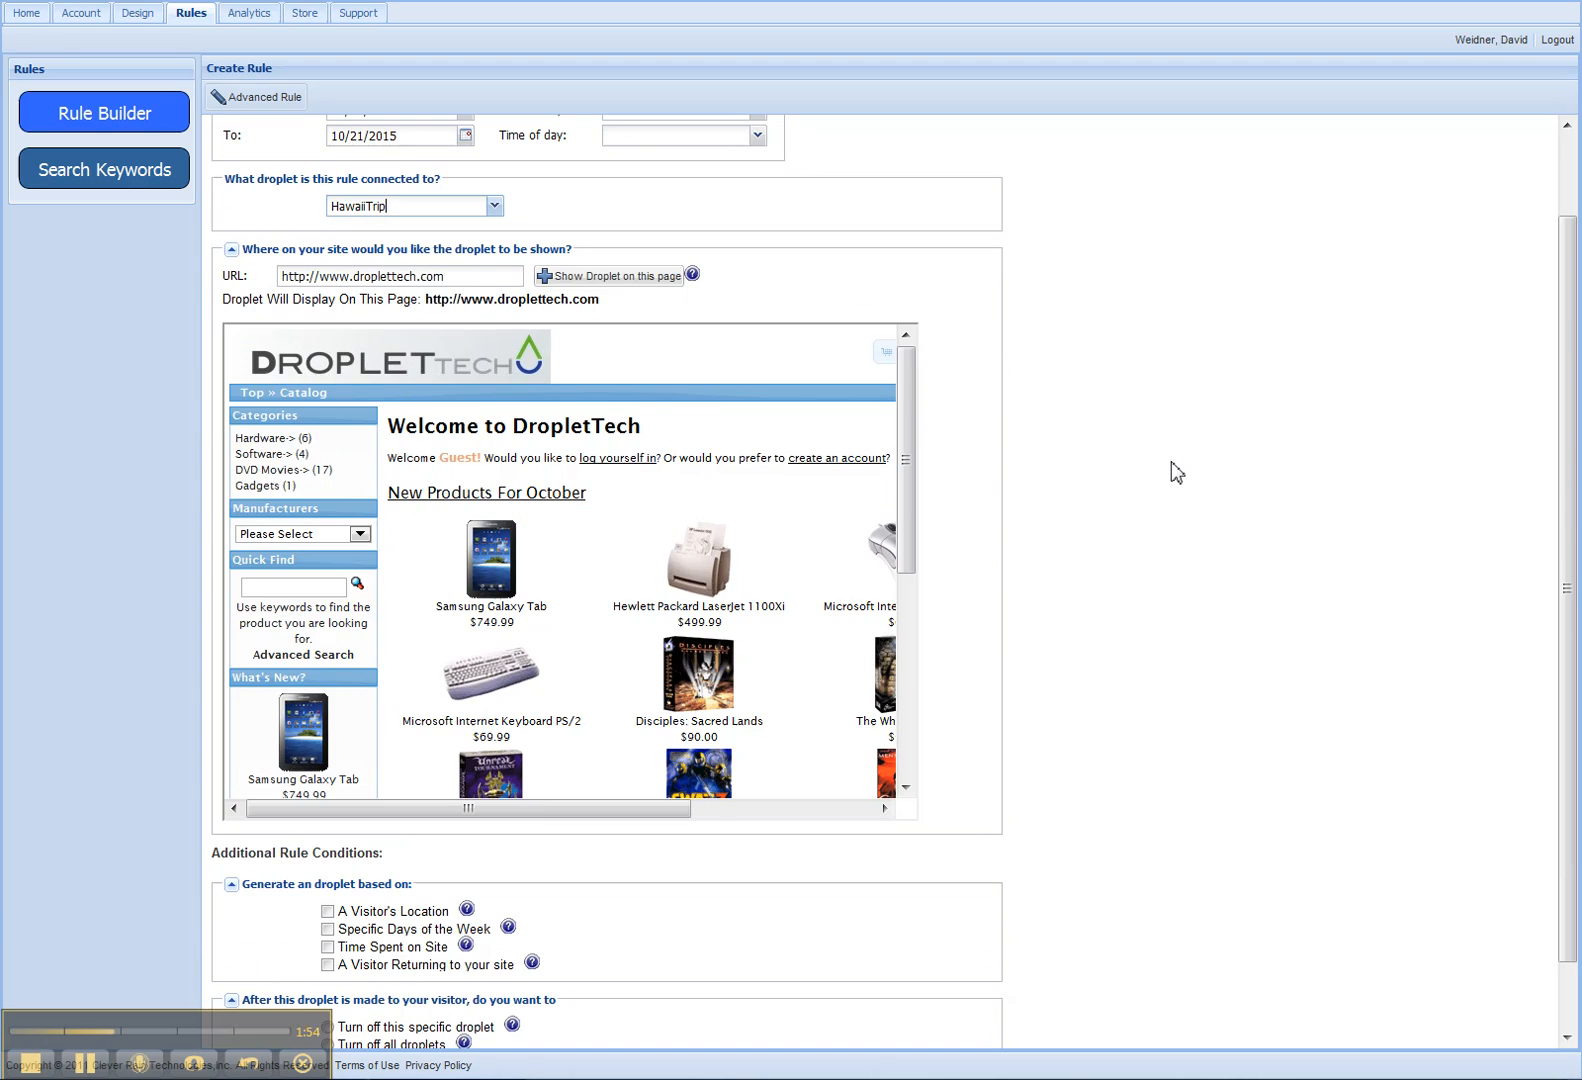
{"action": "scroll", "coordinate": [1171, 462], "scroll_direction": "up", "scroll_amount": 1}
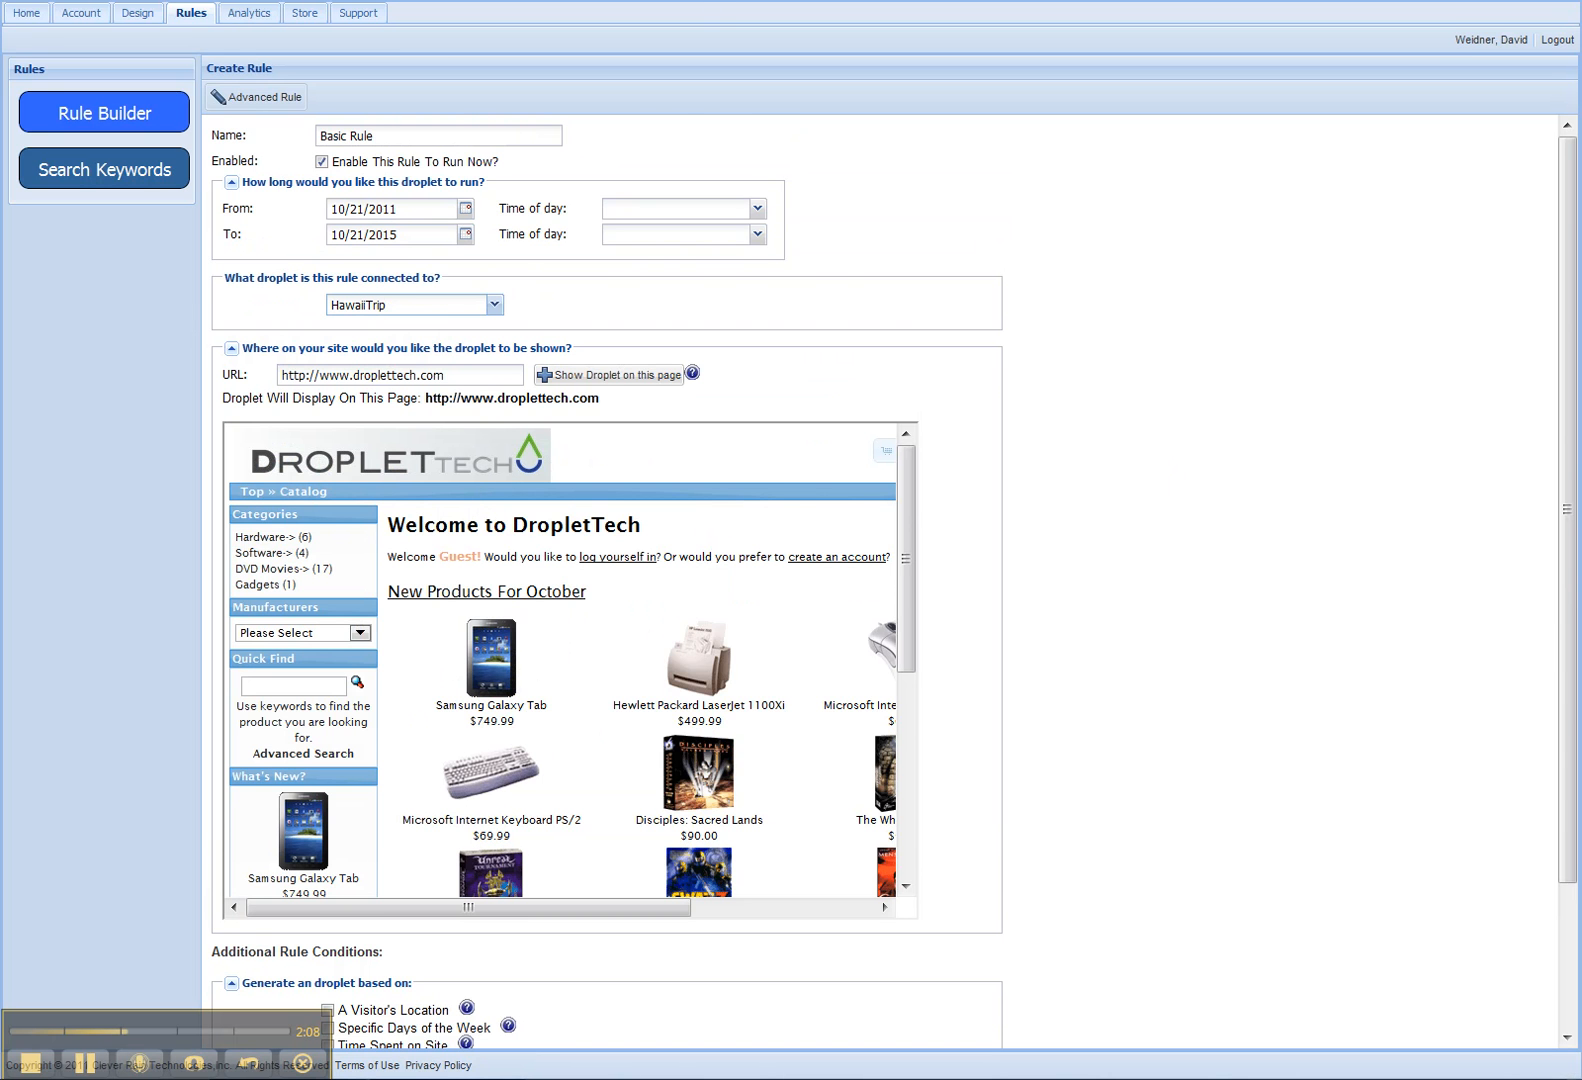
Step: Switch to the DropletTech store site, open the Disciples: Sacred Lands product page for its URL, and dismiss the Norton performance alert
{"action": "key", "text": "ctrl+Tab"}
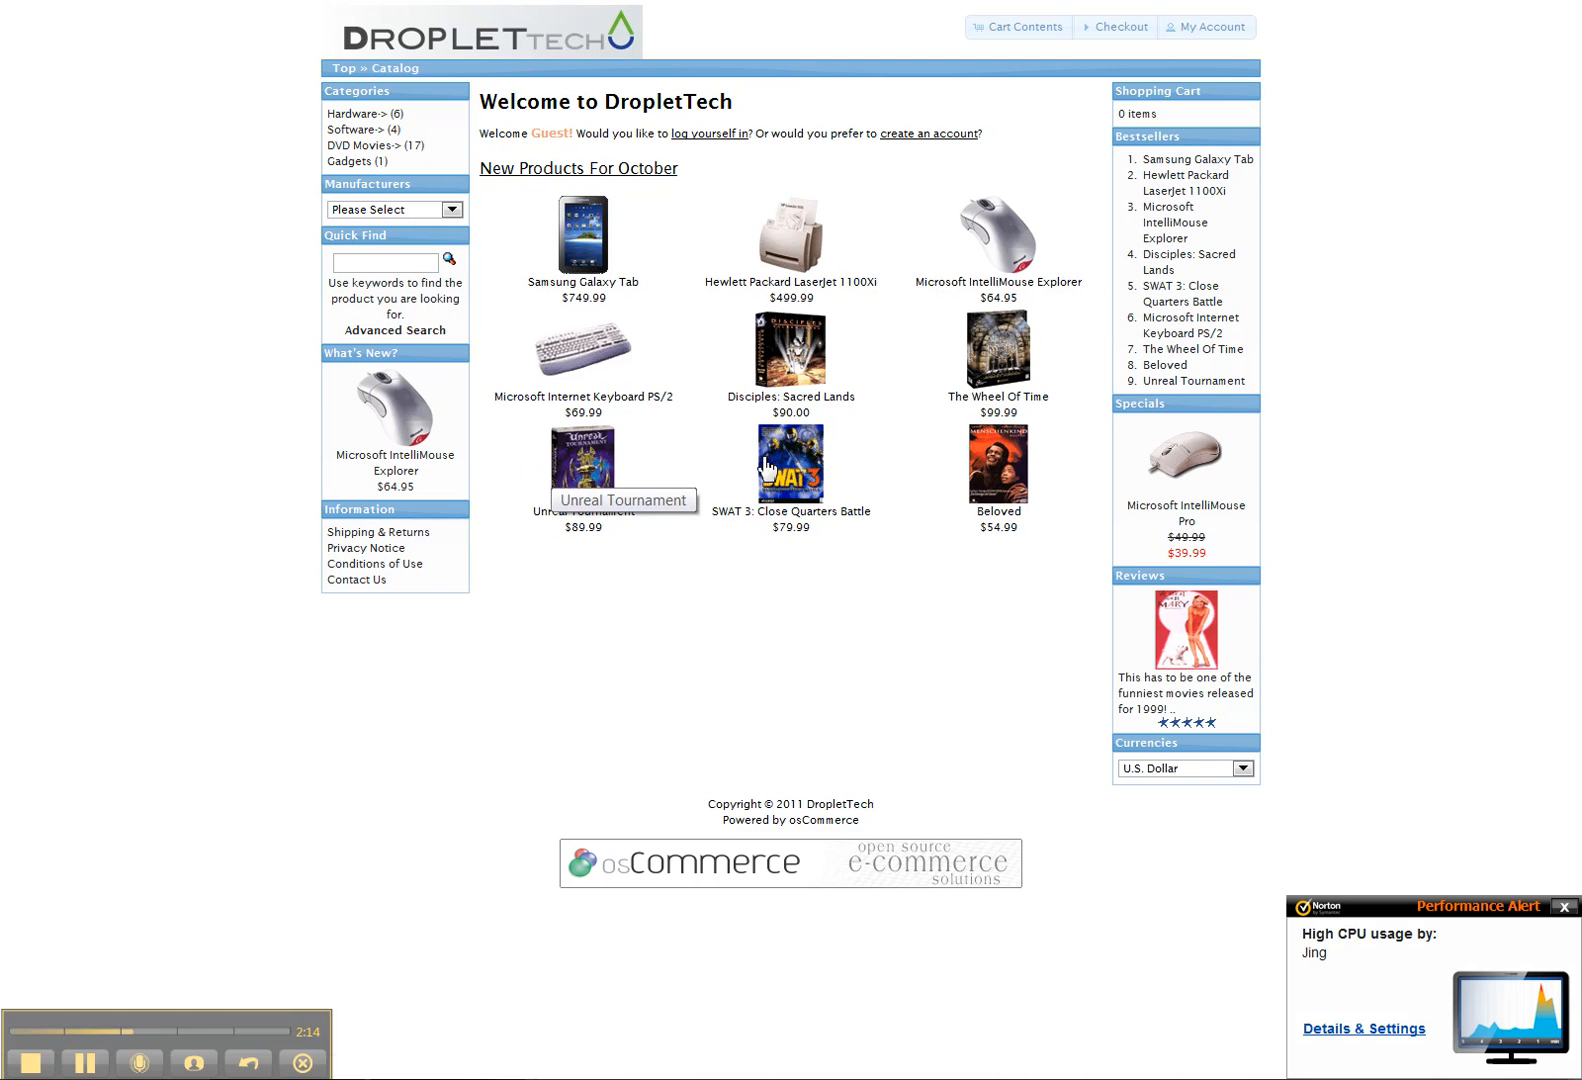
{"action": "left_click", "coordinate": [805, 358]}
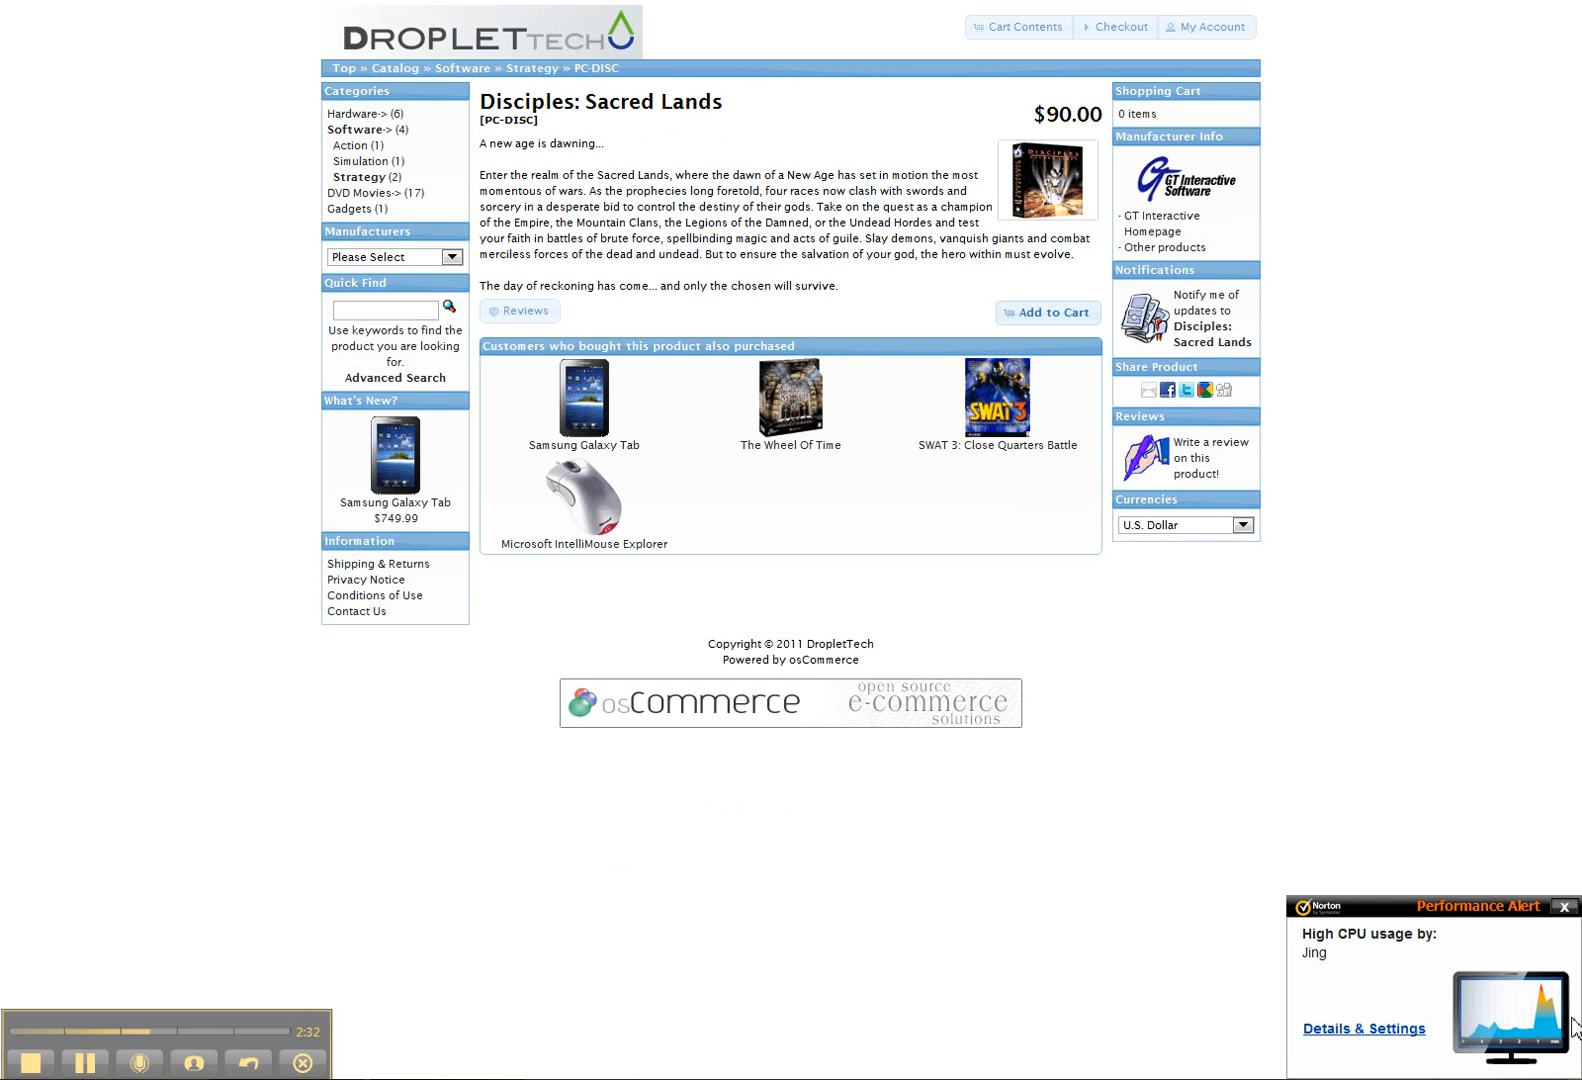
{"action": "left_click", "coordinate": [1565, 908]}
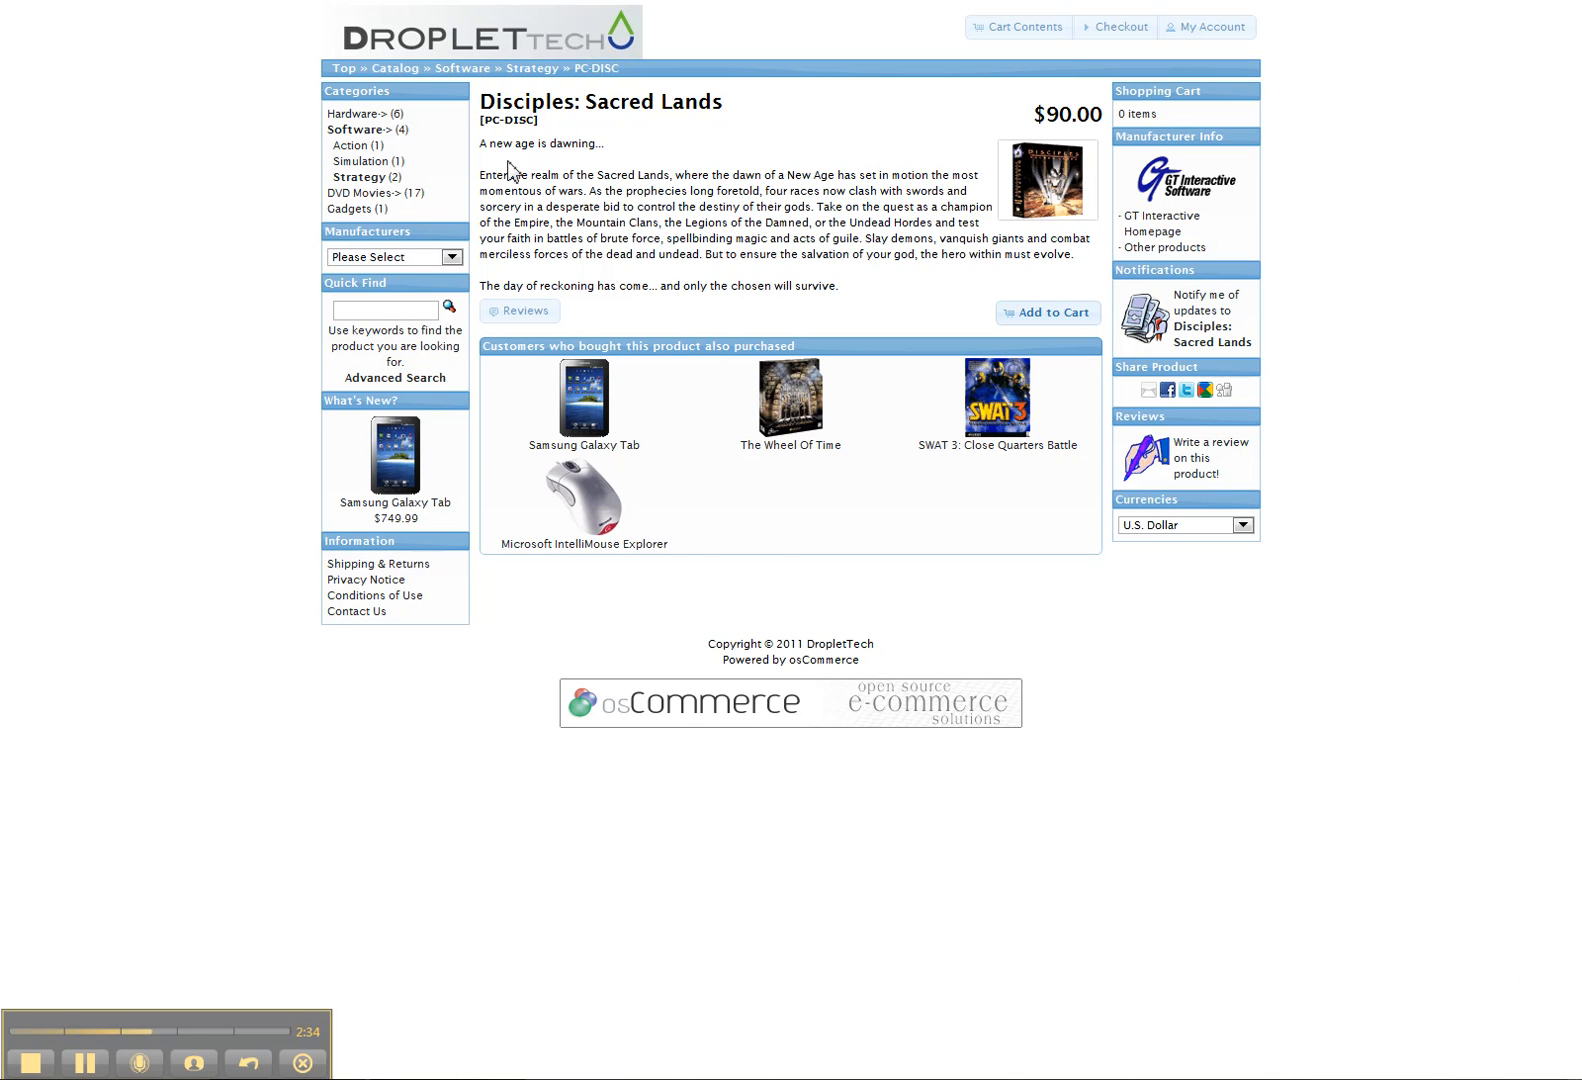
{"action": "key", "text": "ctrl+Tab"}
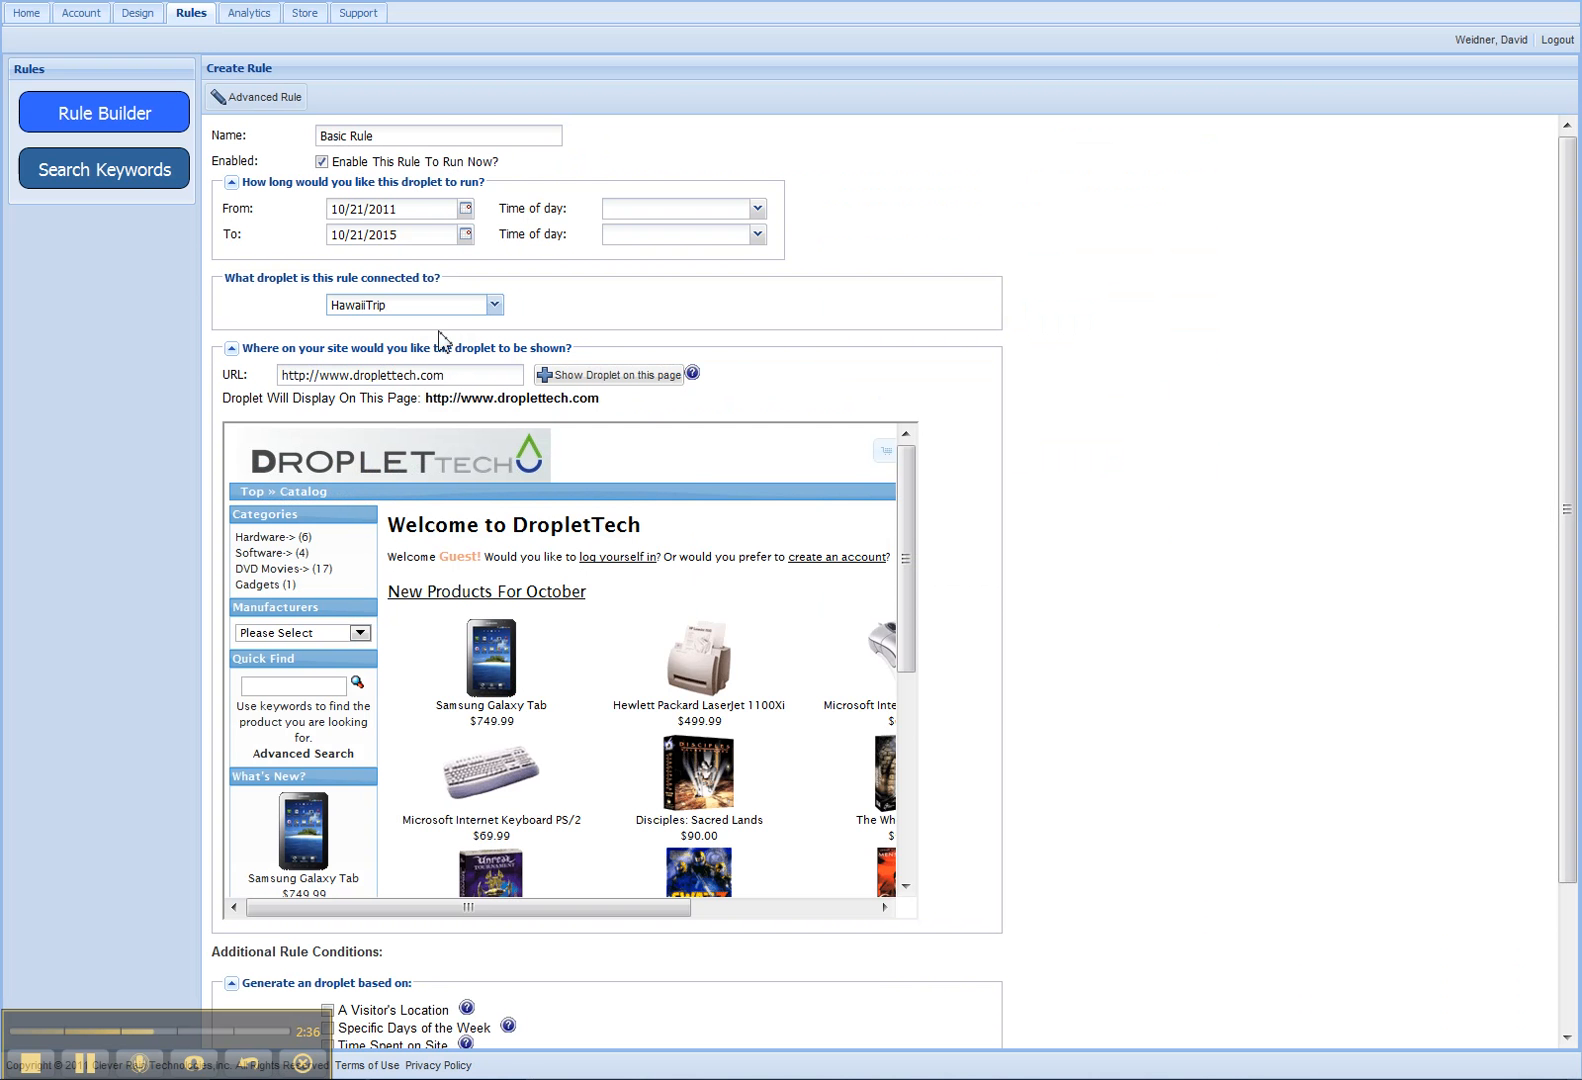
{"action": "left_click_drag", "start_coordinate": [475, 375], "coordinate": [265, 375]}
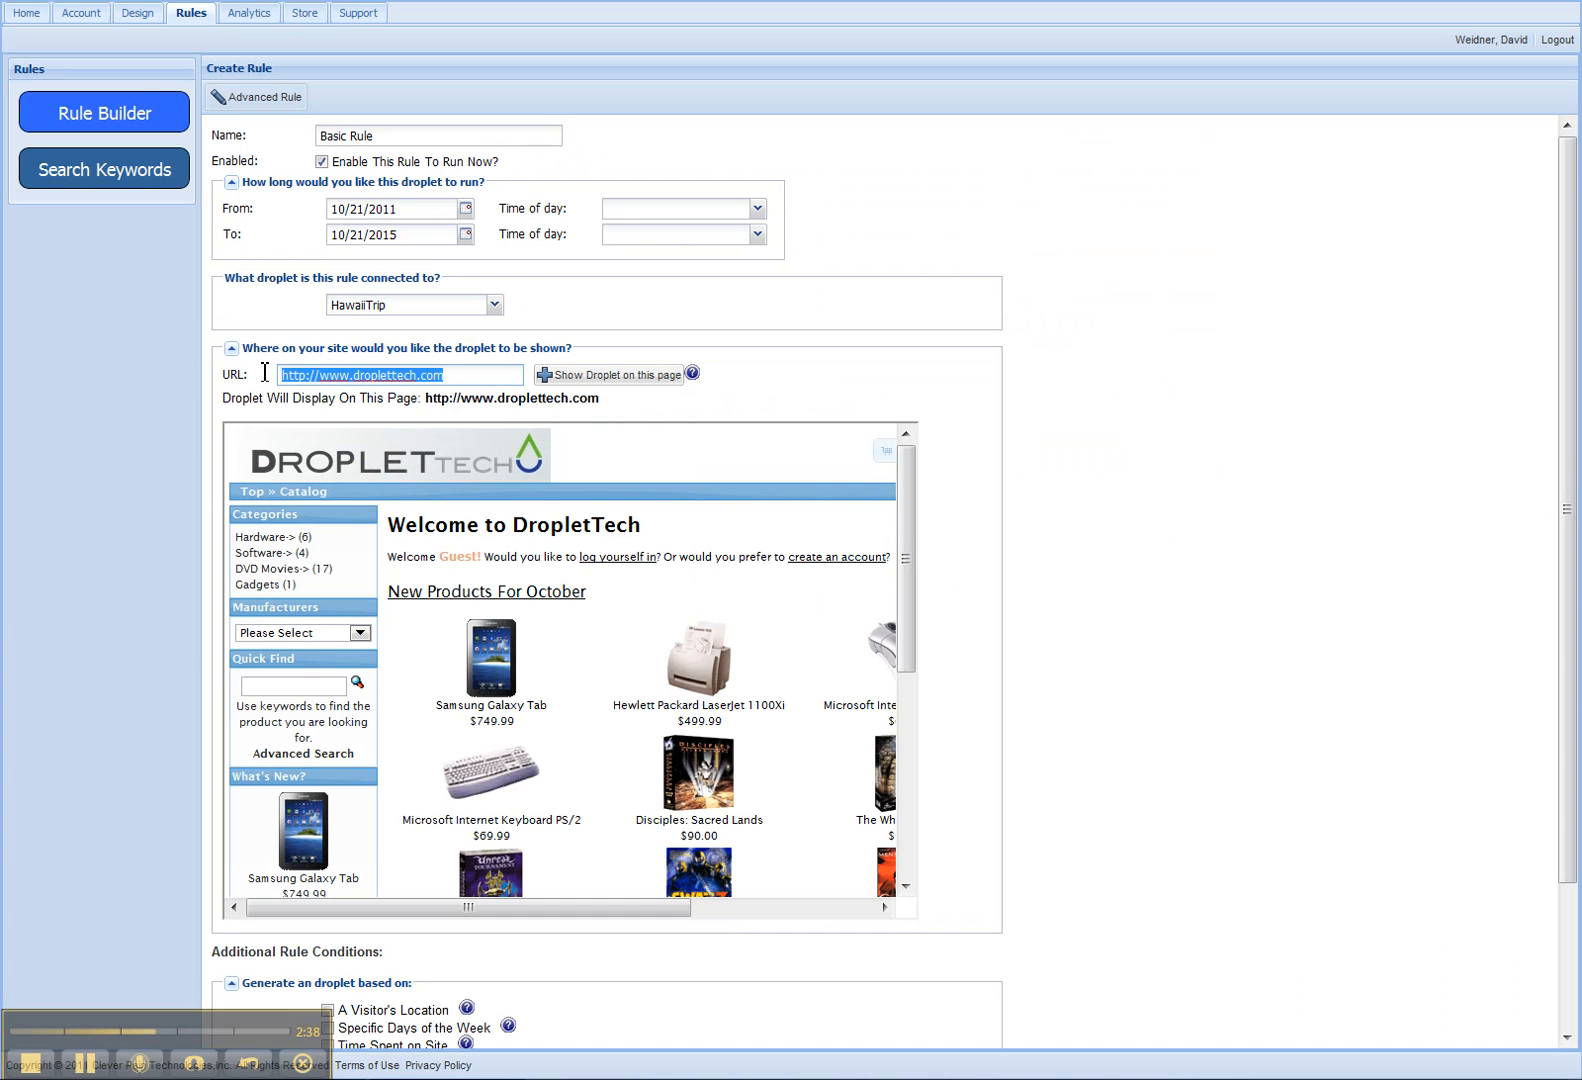
{"action": "type", "text": "http://www.droplettech.com/product_info.php?products_id=24"}
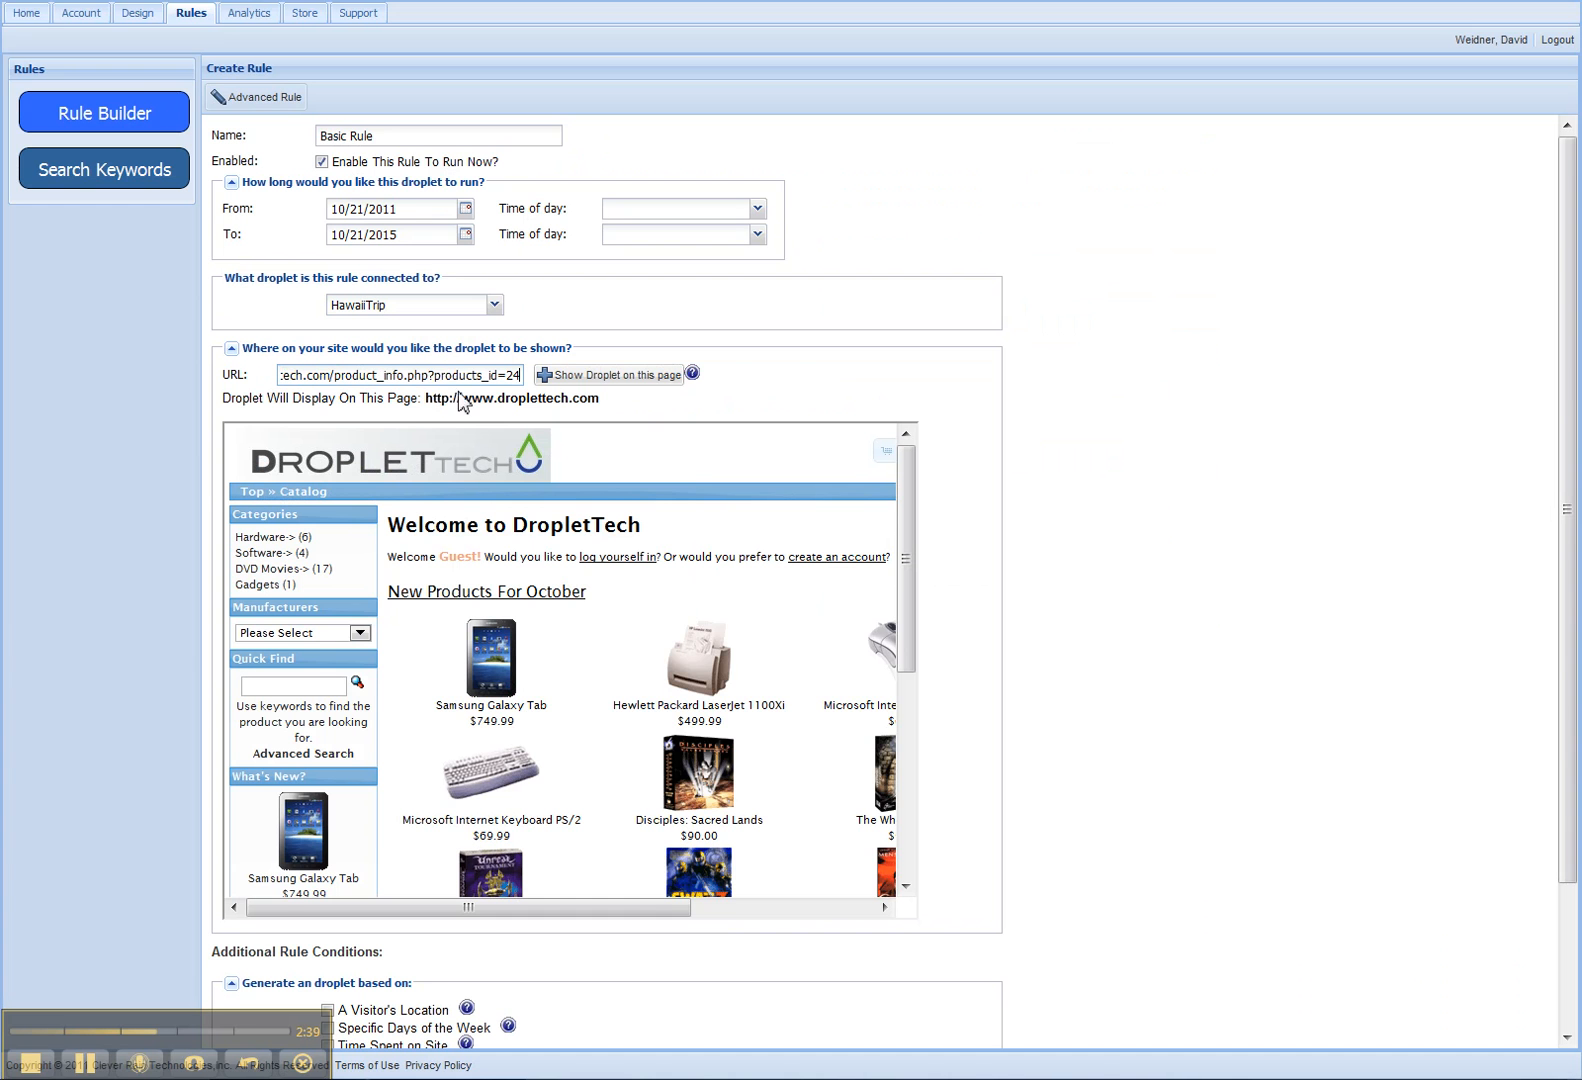
{"action": "left_click", "coordinate": [591, 384]}
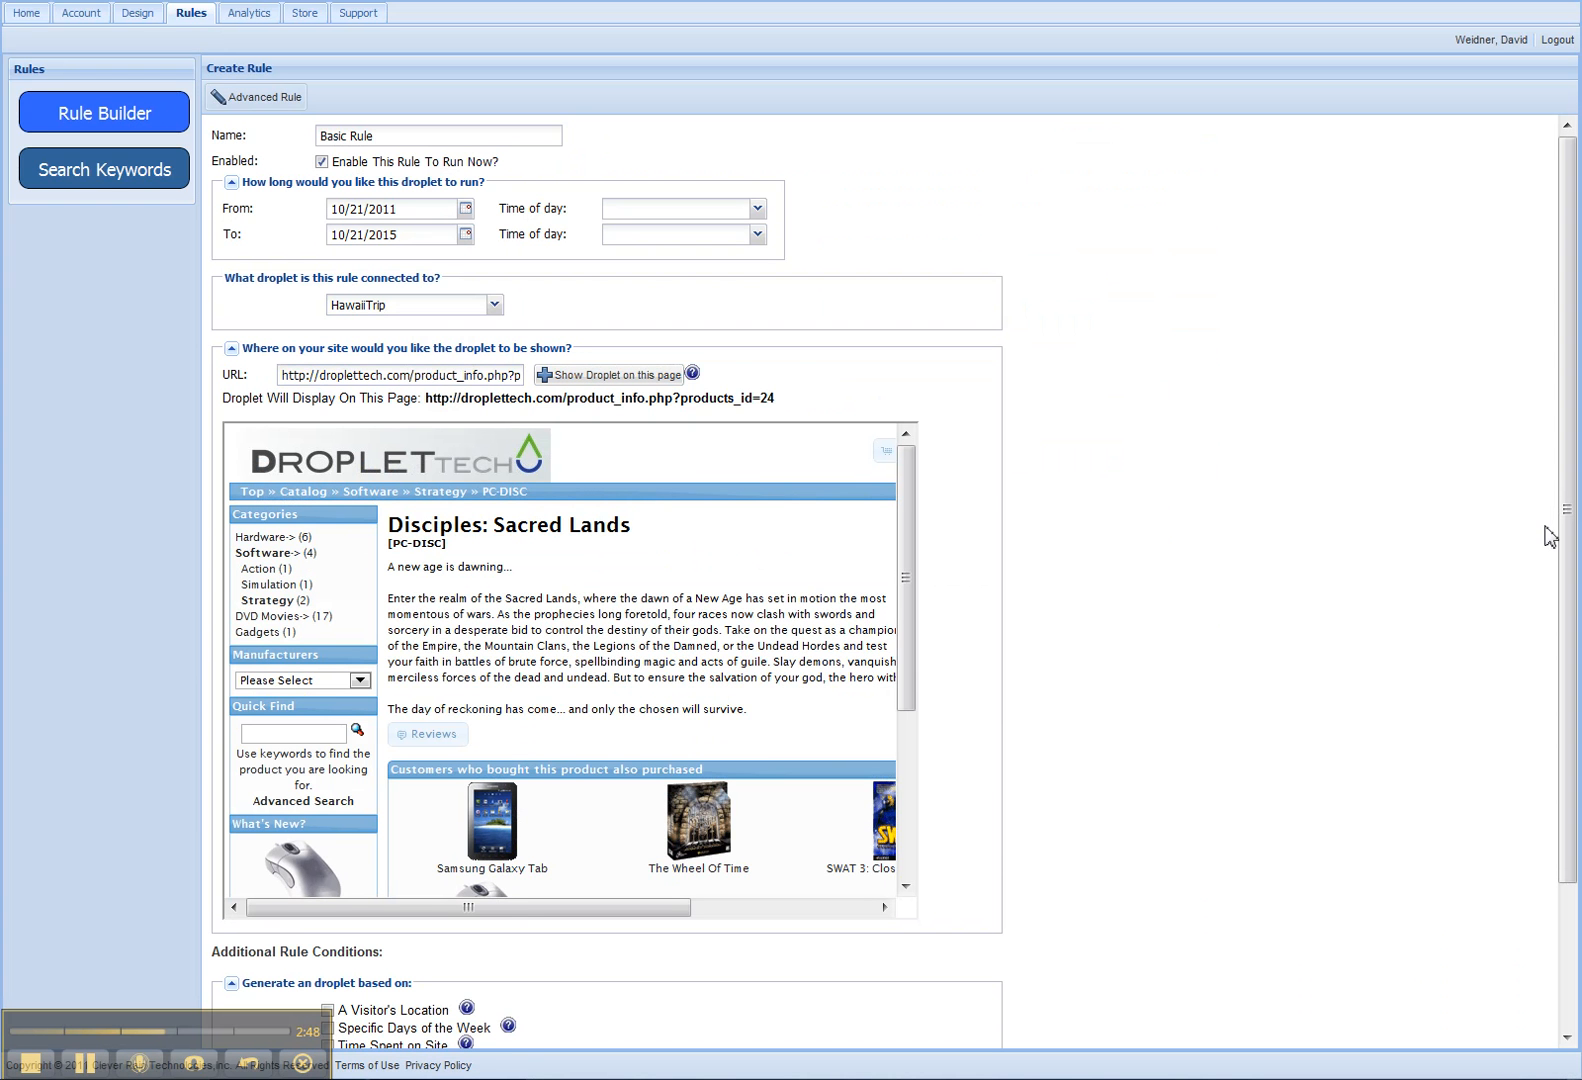
Step: Add a visitor location condition to the rule for visitors from the state of California
{"action": "left_click_drag", "start_coordinate": [1568, 611], "coordinate": [1580, 730]}
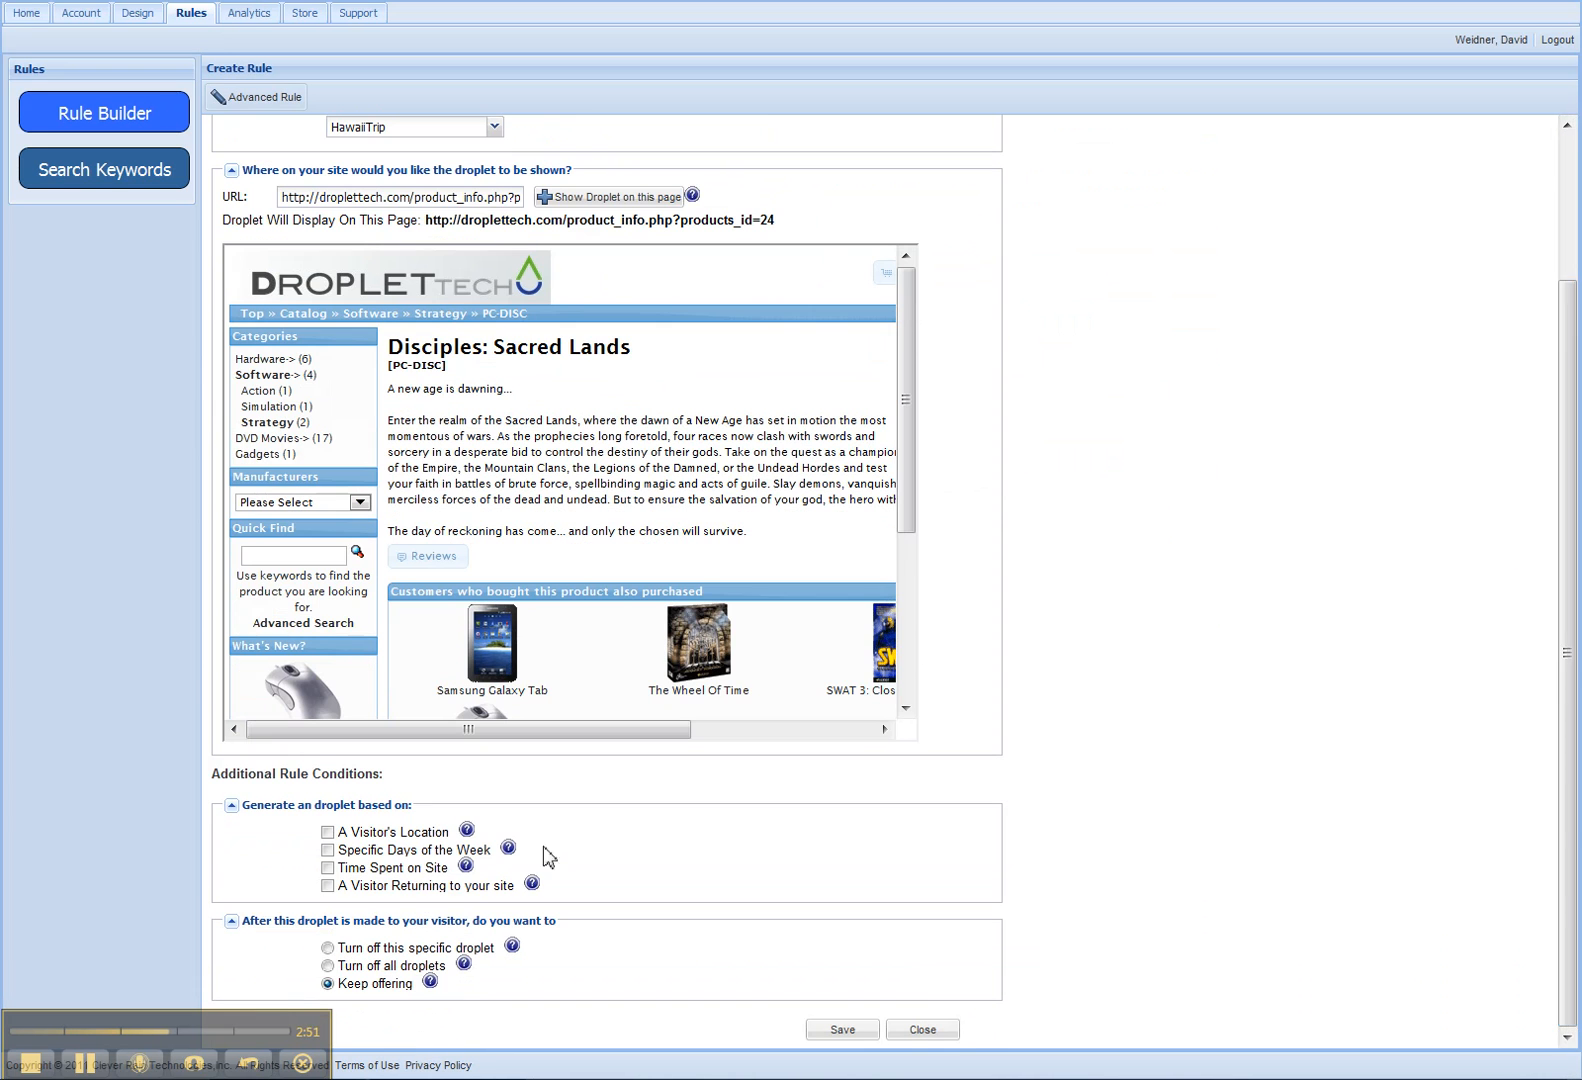
{"action": "left_click", "coordinate": [329, 833]}
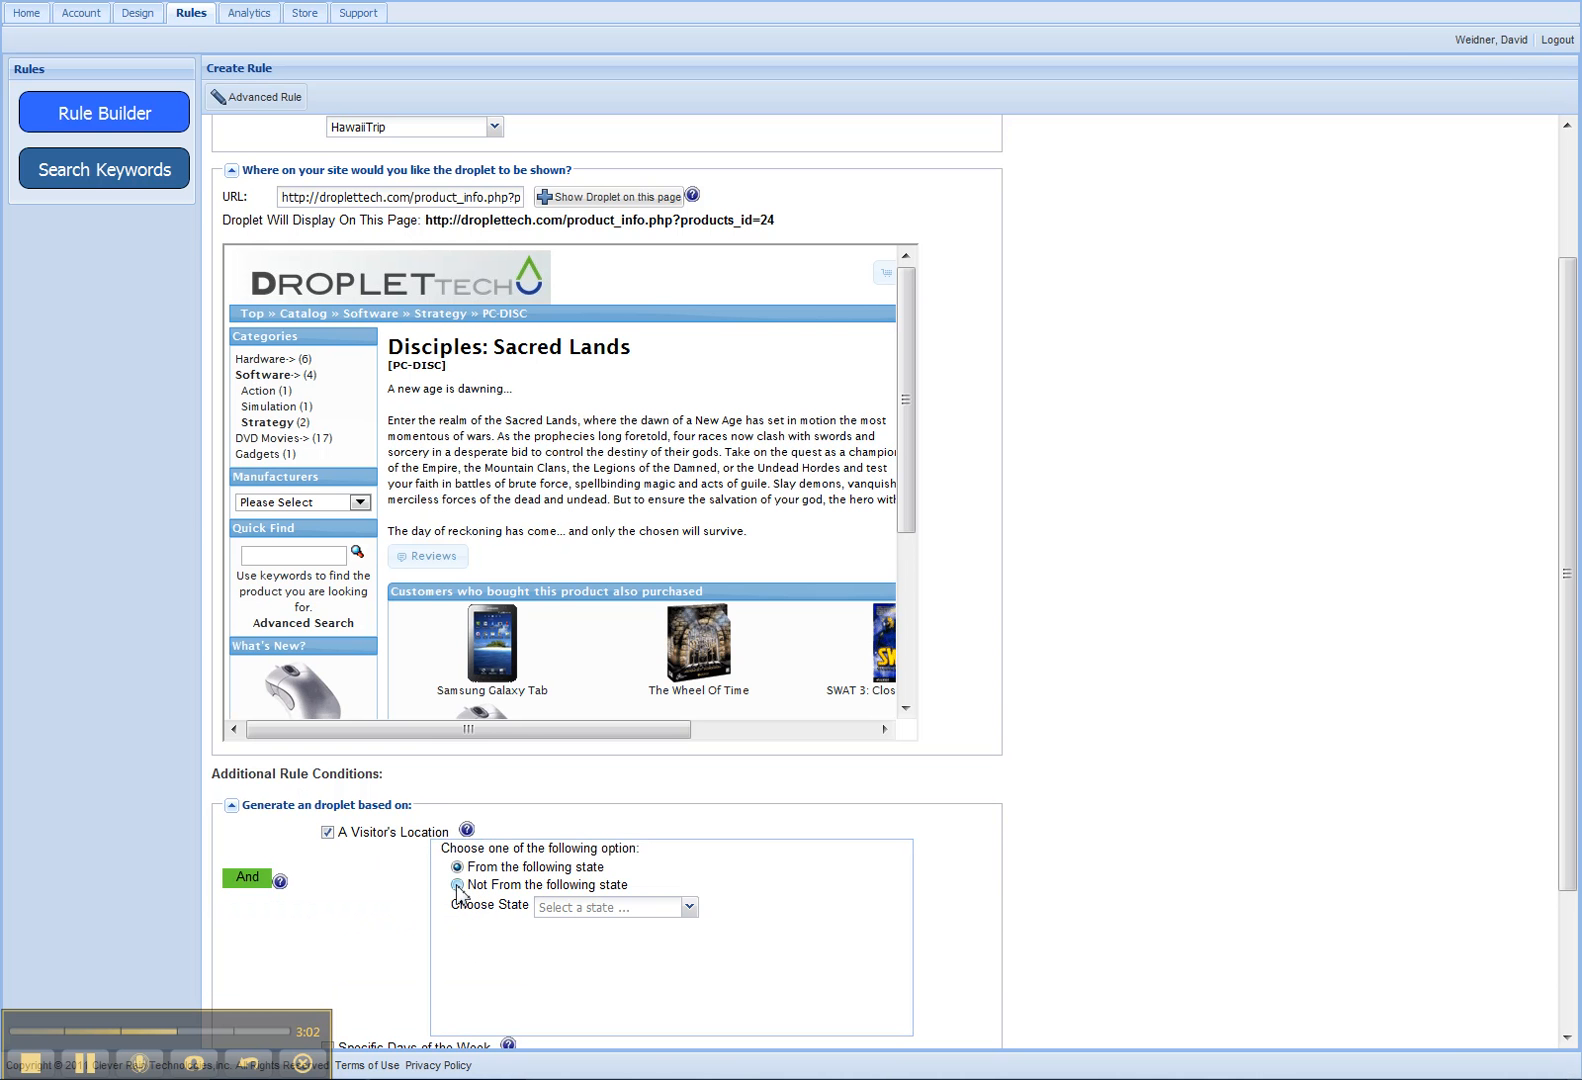
{"action": "left_click", "coordinate": [689, 908]}
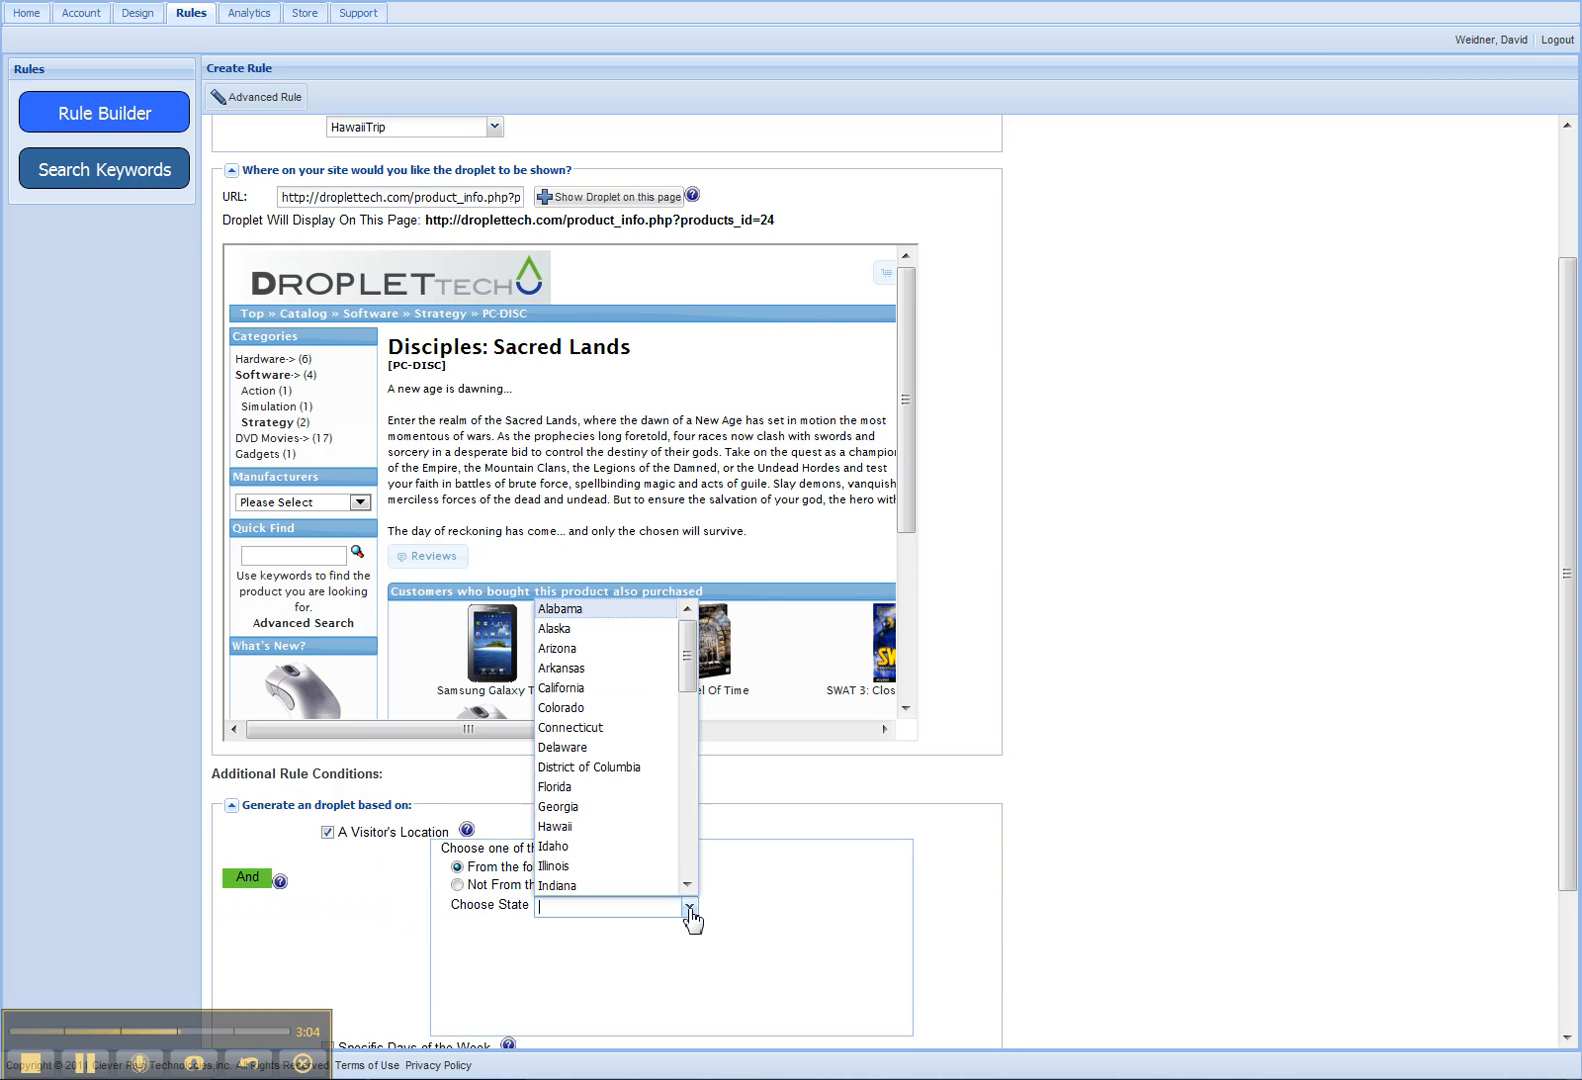
{"action": "left_click", "coordinate": [561, 689]}
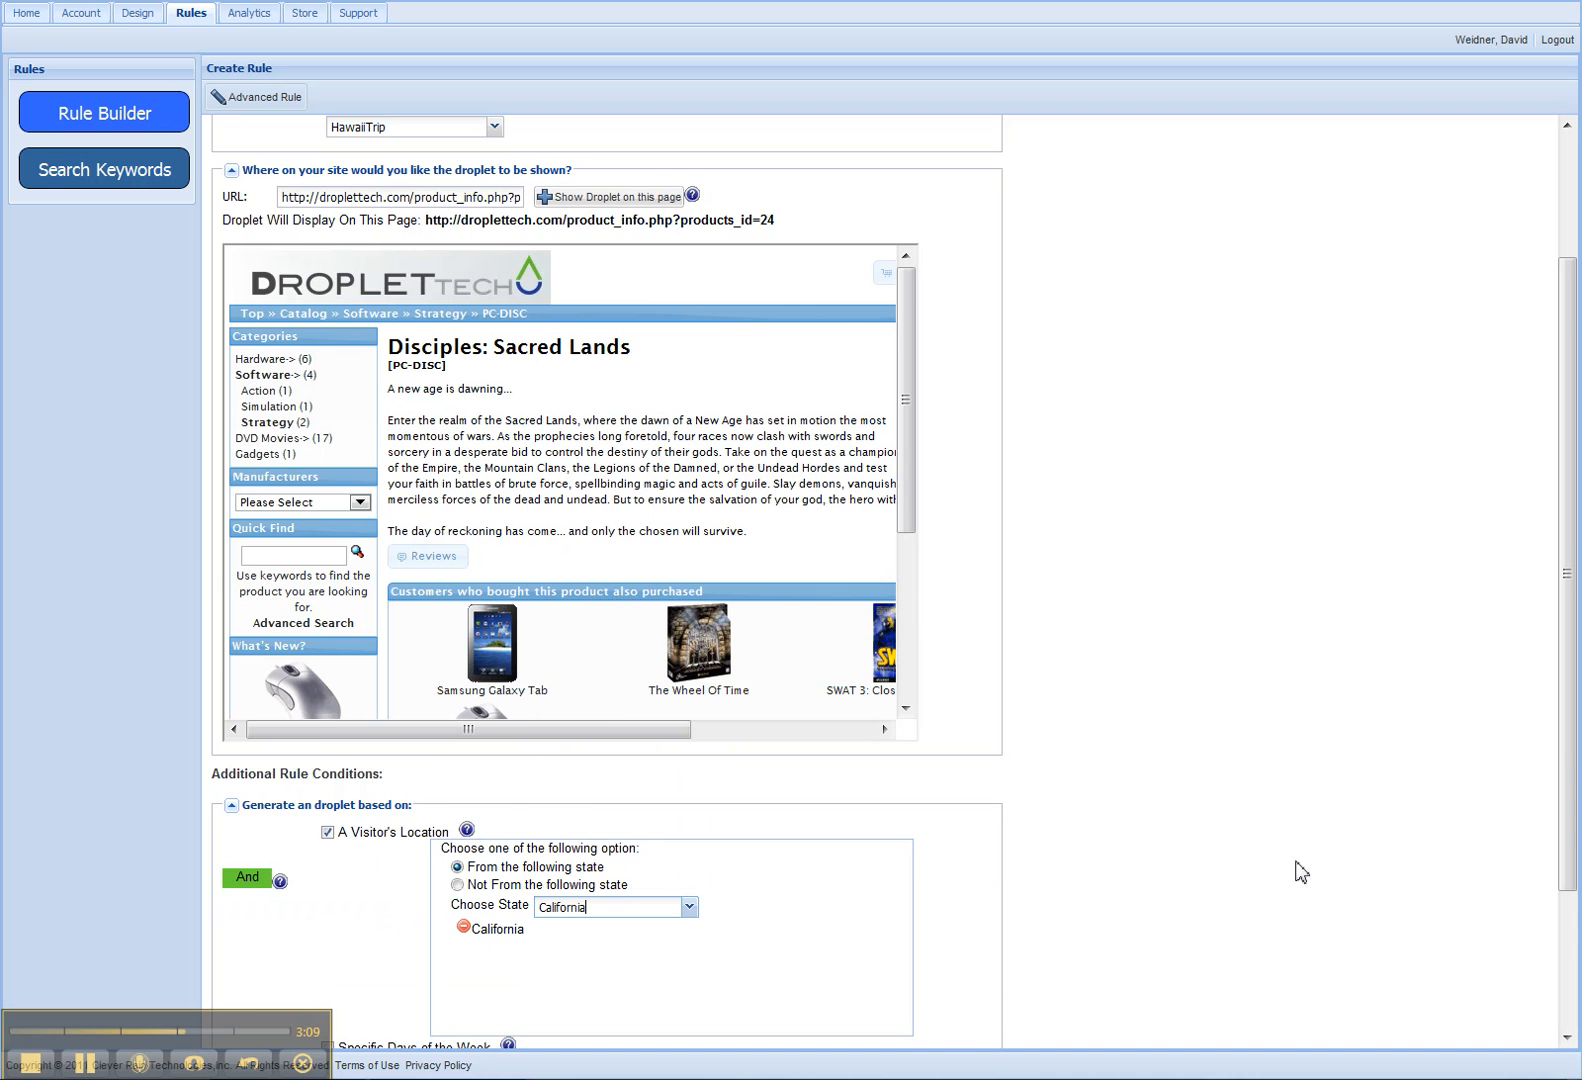
Step: Add a specific days of the week condition that runs the droplet on Tuesday and Thursday
{"action": "left_click_drag", "start_coordinate": [1571, 838], "coordinate": [1576, 1015]}
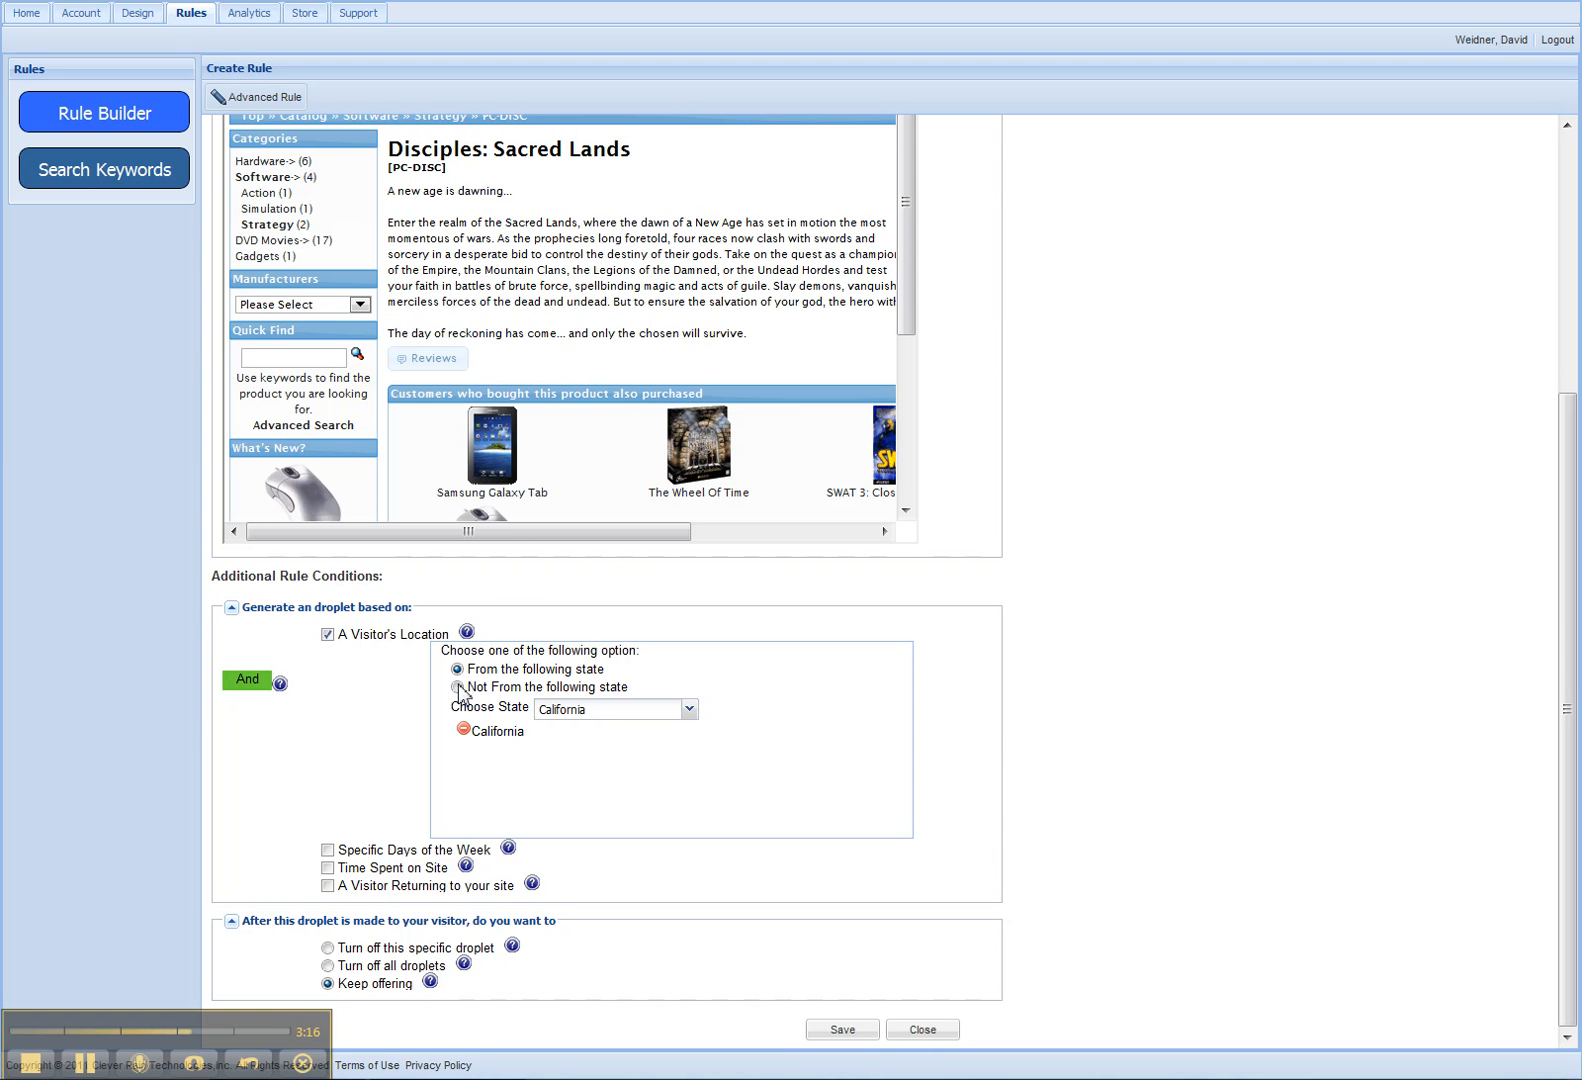
{"action": "left_click", "coordinate": [328, 852]}
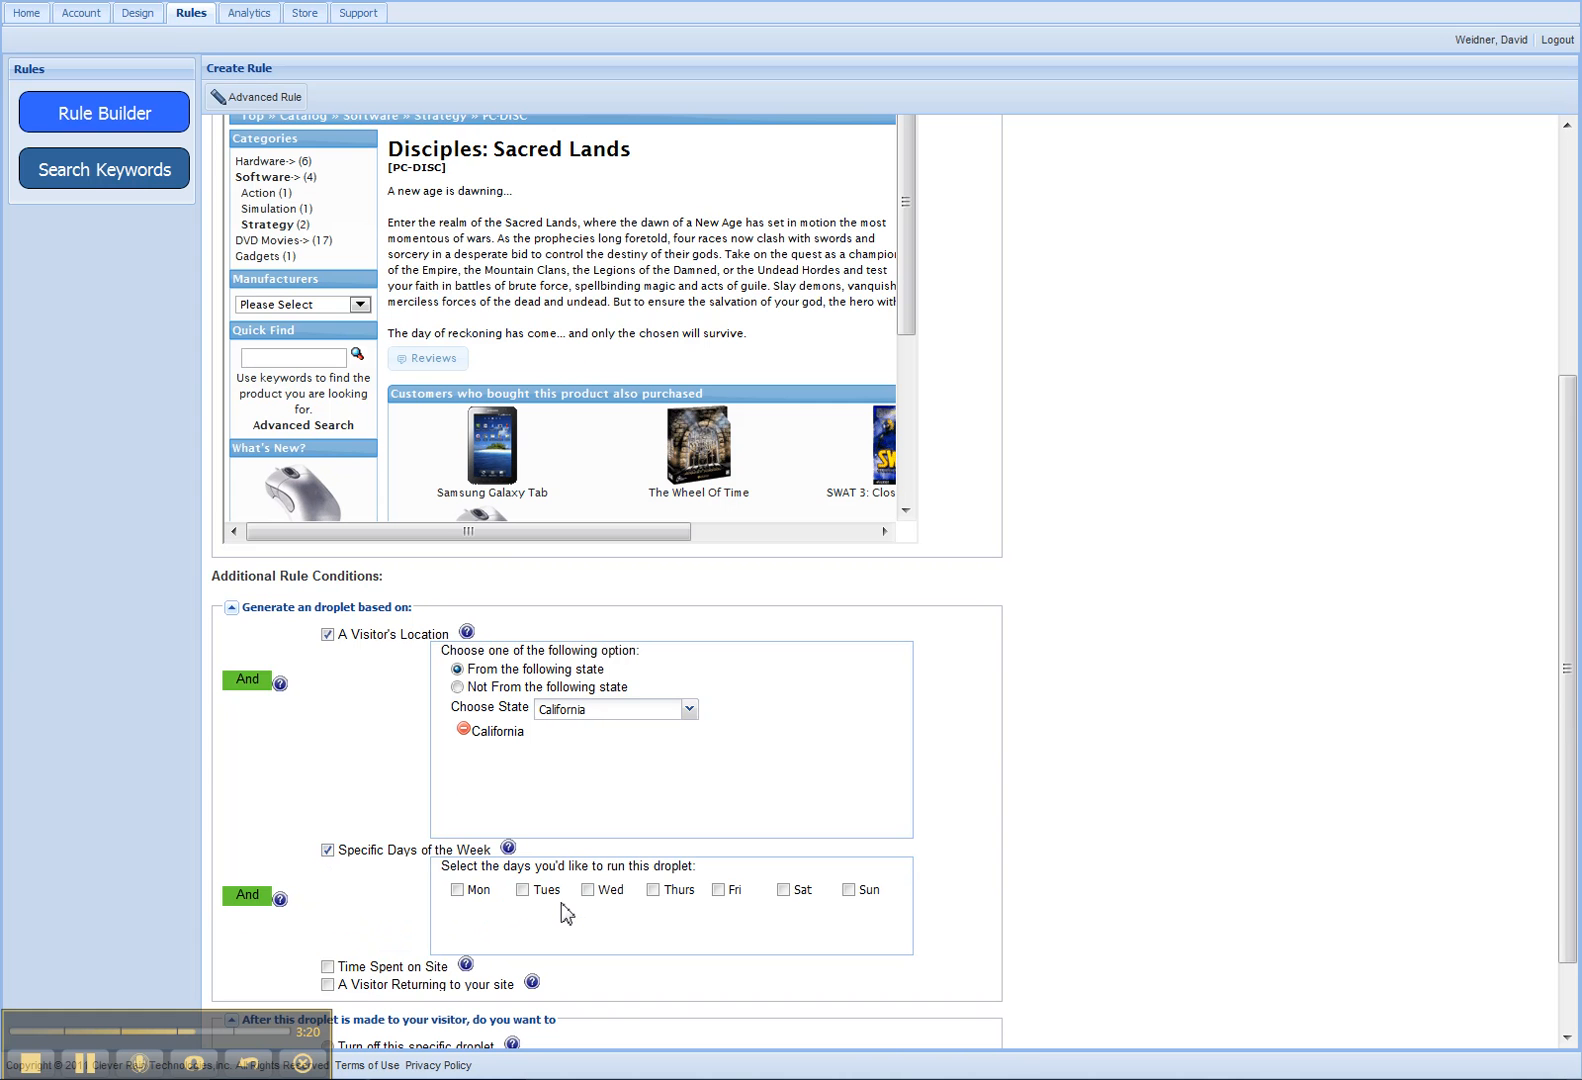
{"action": "left_click", "coordinate": [524, 891]}
{"action": "left_click", "coordinate": [655, 890]}
Step: Add a time spent on site condition of 2 minutes and a condition for visitors returning to the site
{"action": "scroll", "coordinate": [1570, 673], "scroll_direction": "down", "scroll_amount": 1}
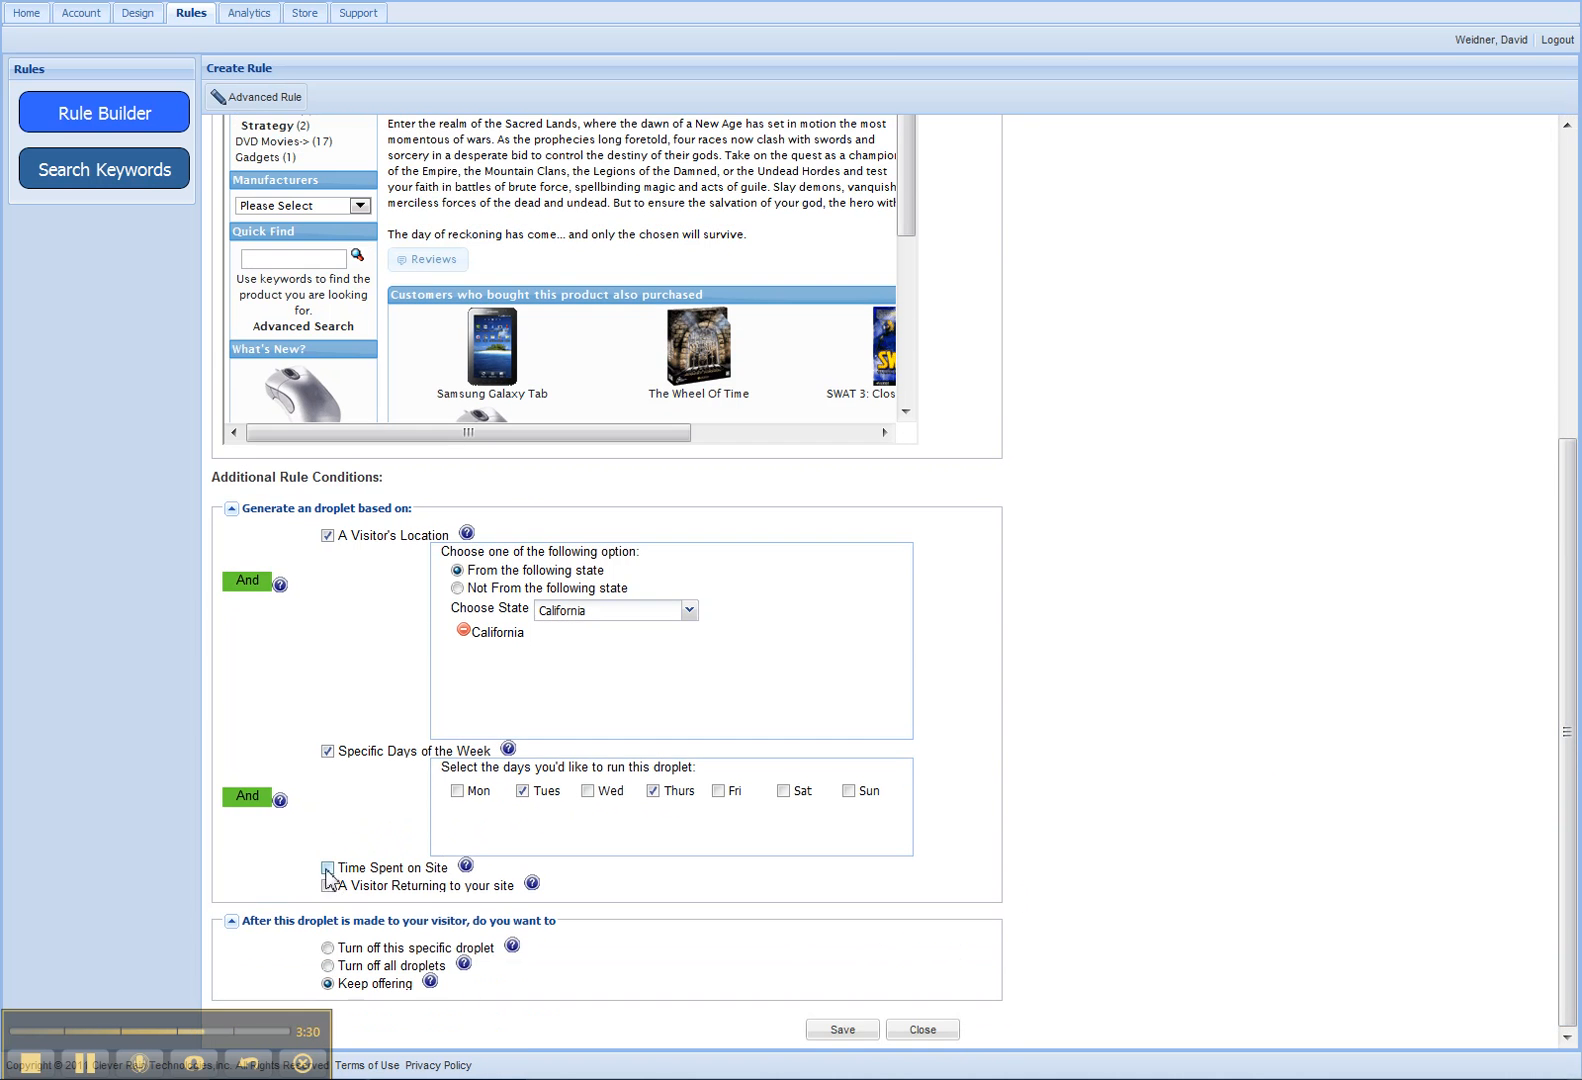
{"action": "left_click", "coordinate": [326, 868]}
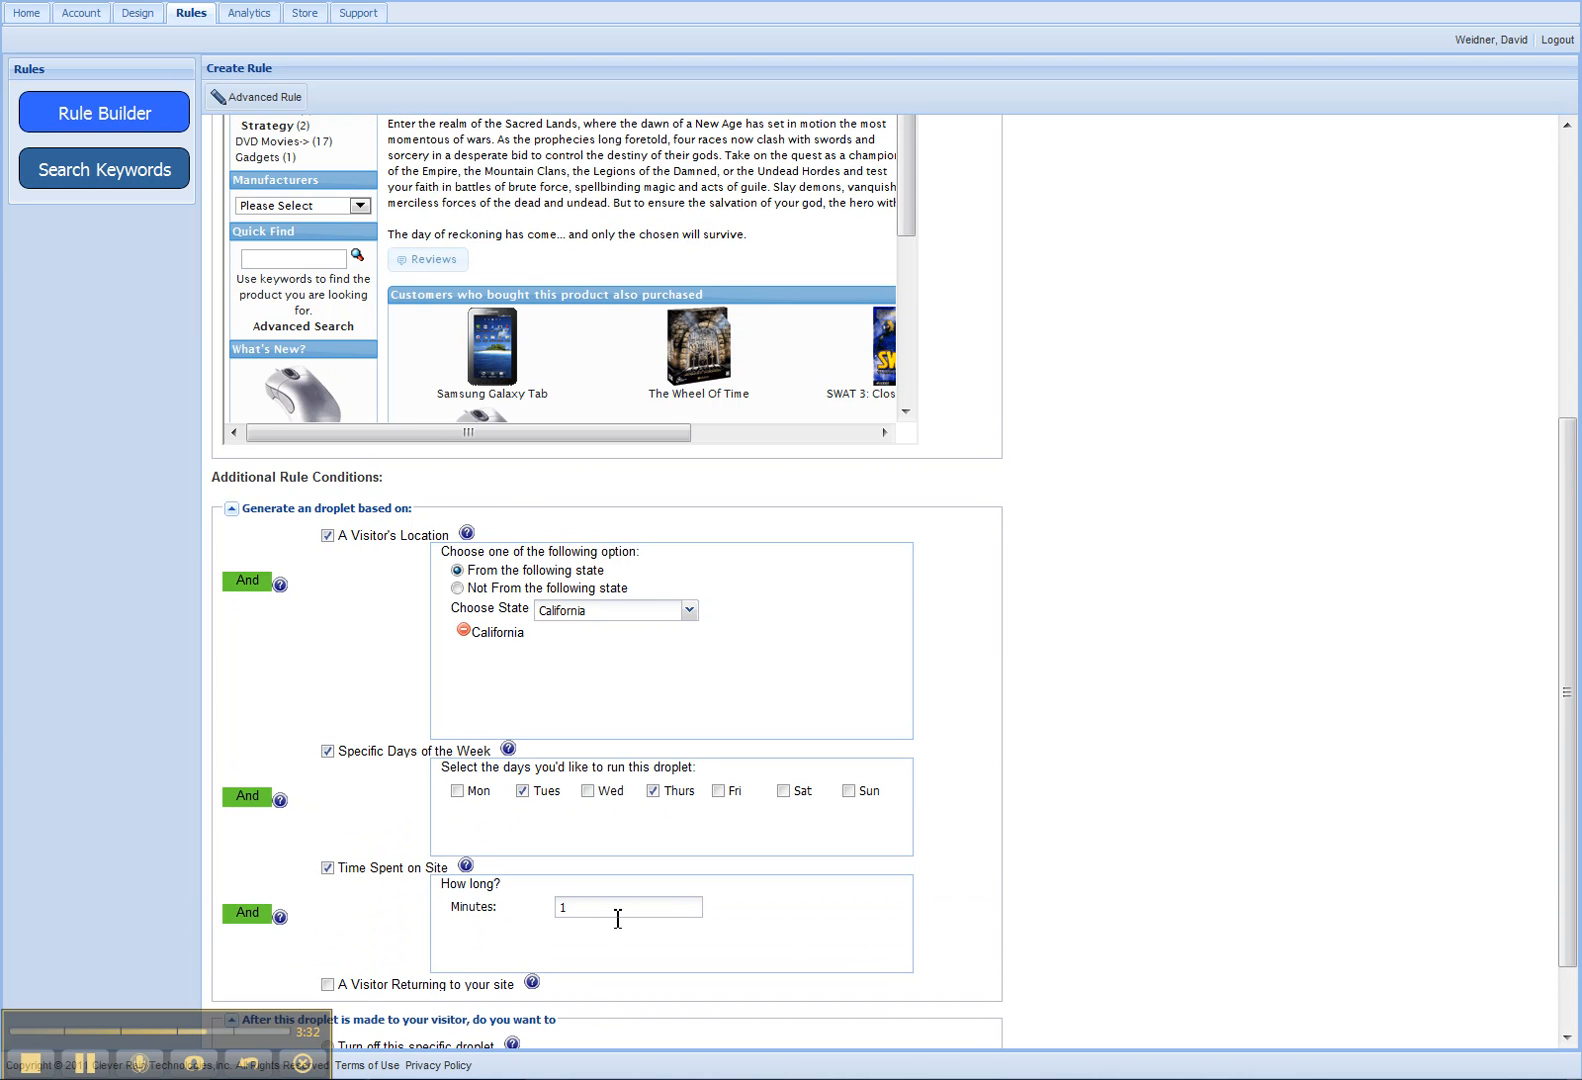
{"action": "left_click_drag", "start_coordinate": [590, 908], "coordinate": [553, 910]}
{"action": "type", "text": "2"}
{"action": "scroll", "coordinate": [1568, 658], "scroll_direction": "down", "scroll_amount": 2}
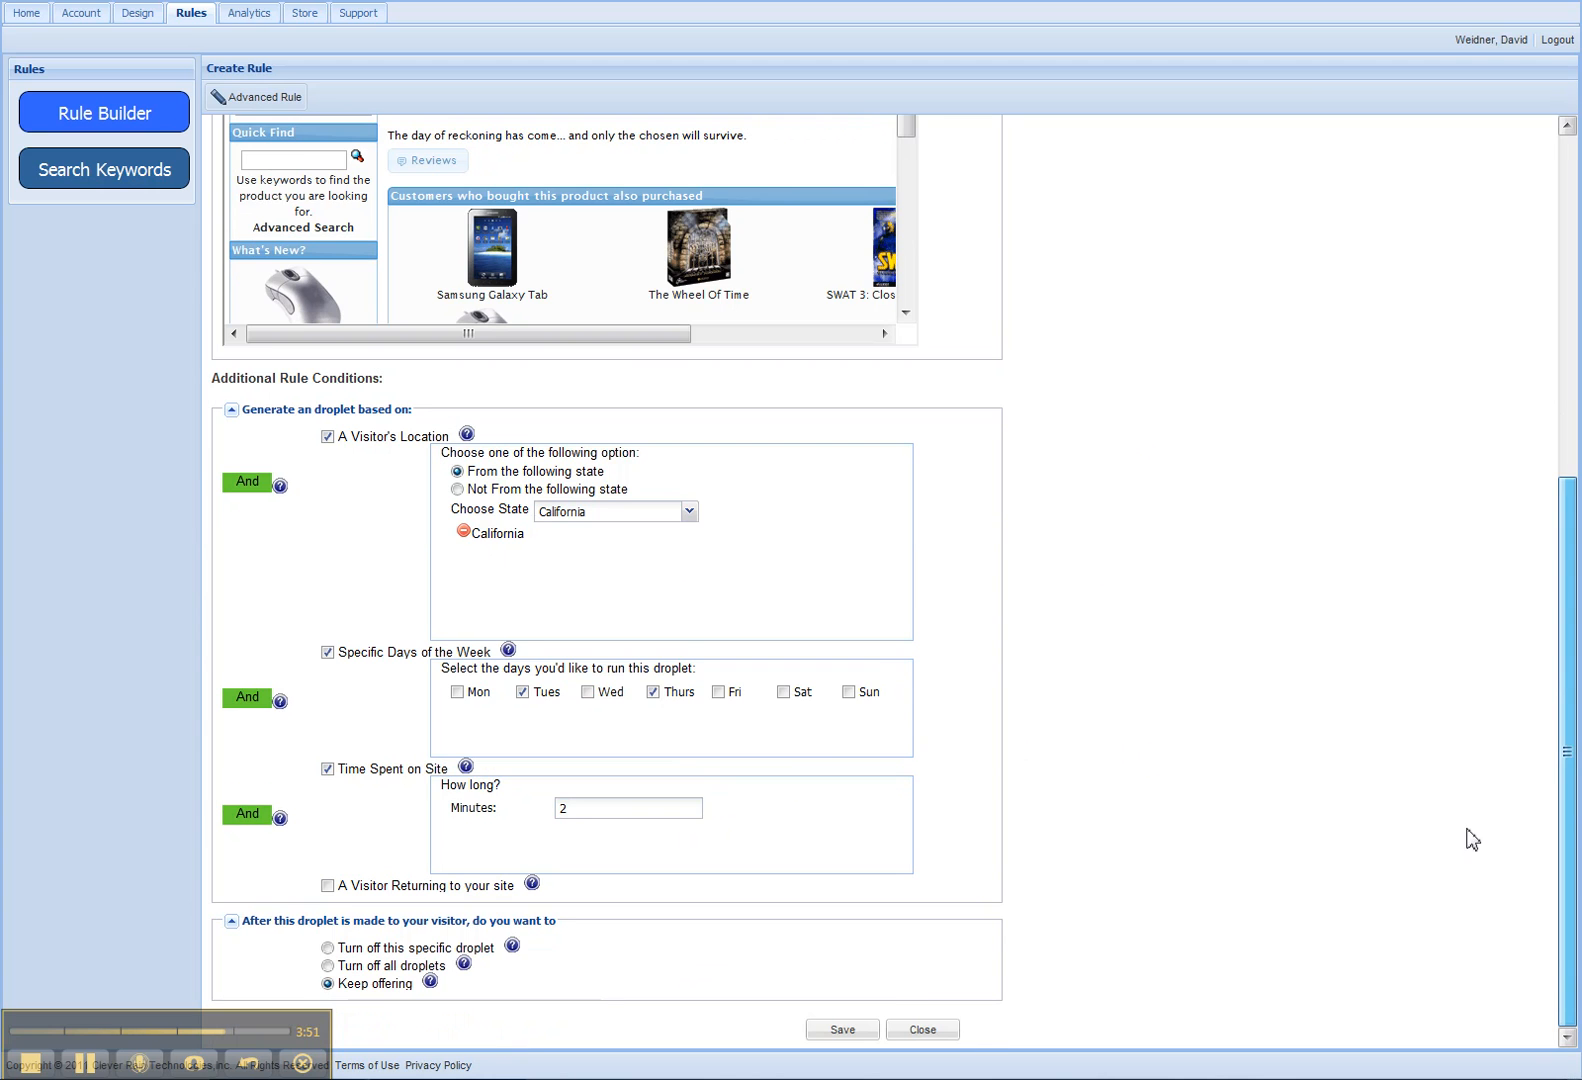
{"action": "left_click", "coordinate": [327, 886]}
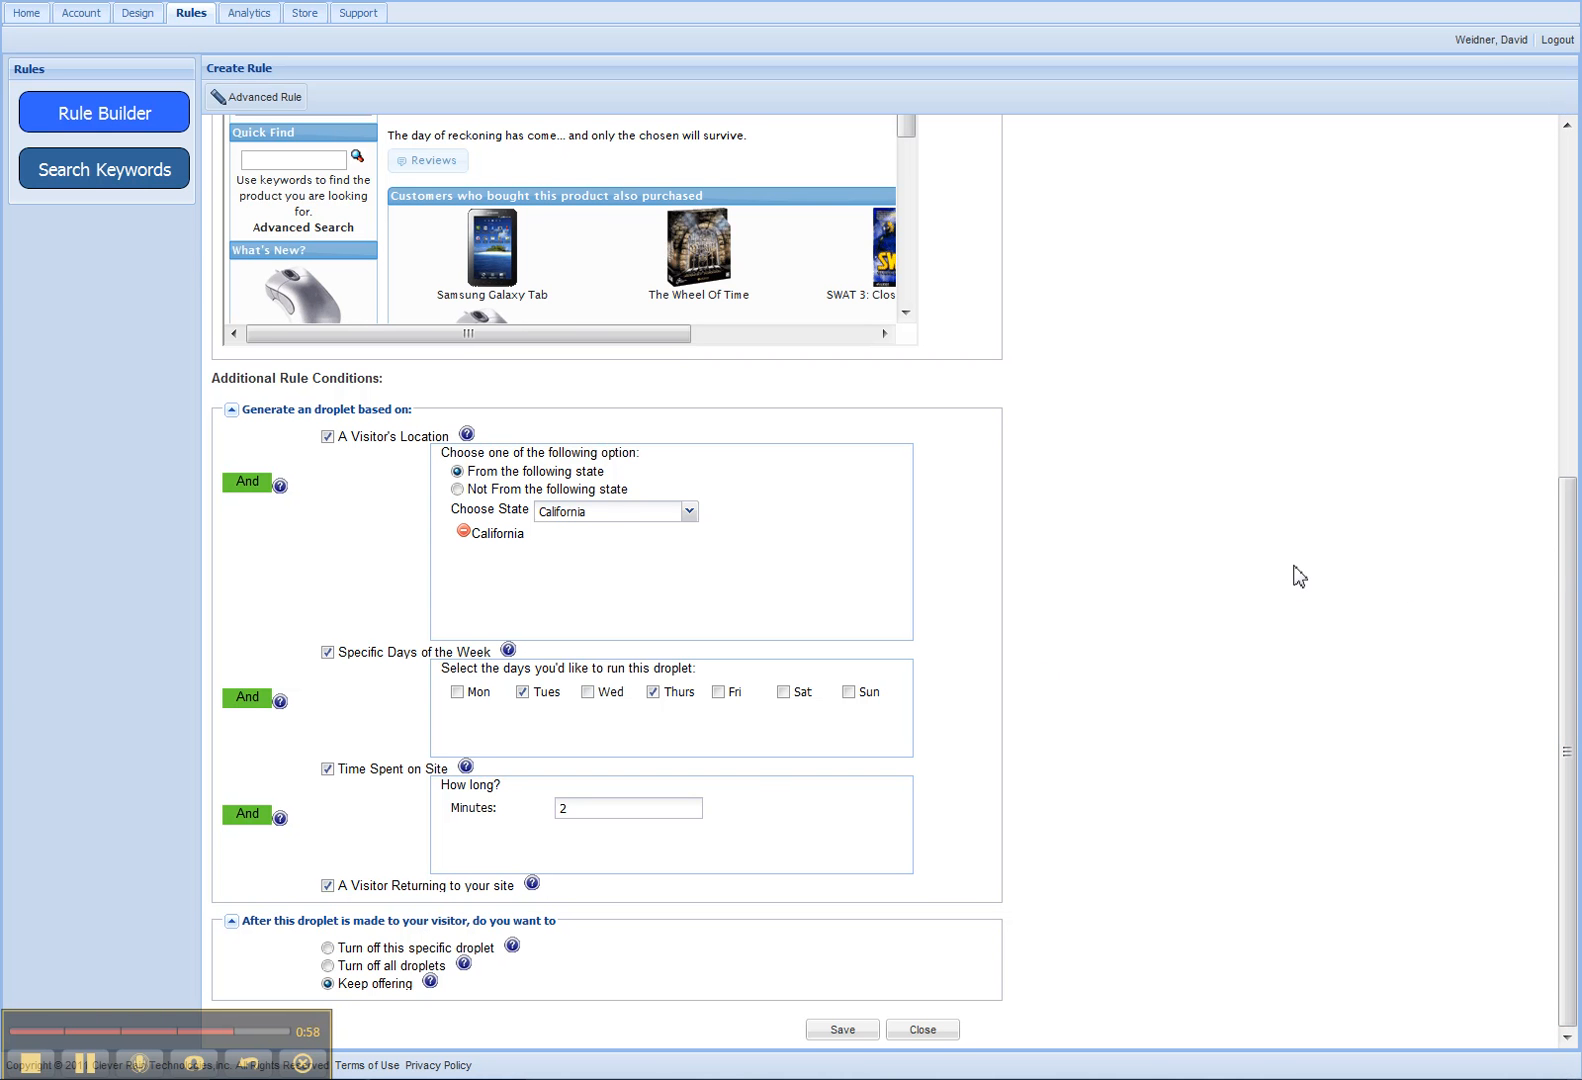
Step: Review the rule's settings, choose to turn off this specific droplet after it is made to the visitor, and save the rule
{"action": "left_click_drag", "start_coordinate": [1573, 590], "coordinate": [1572, 184]}
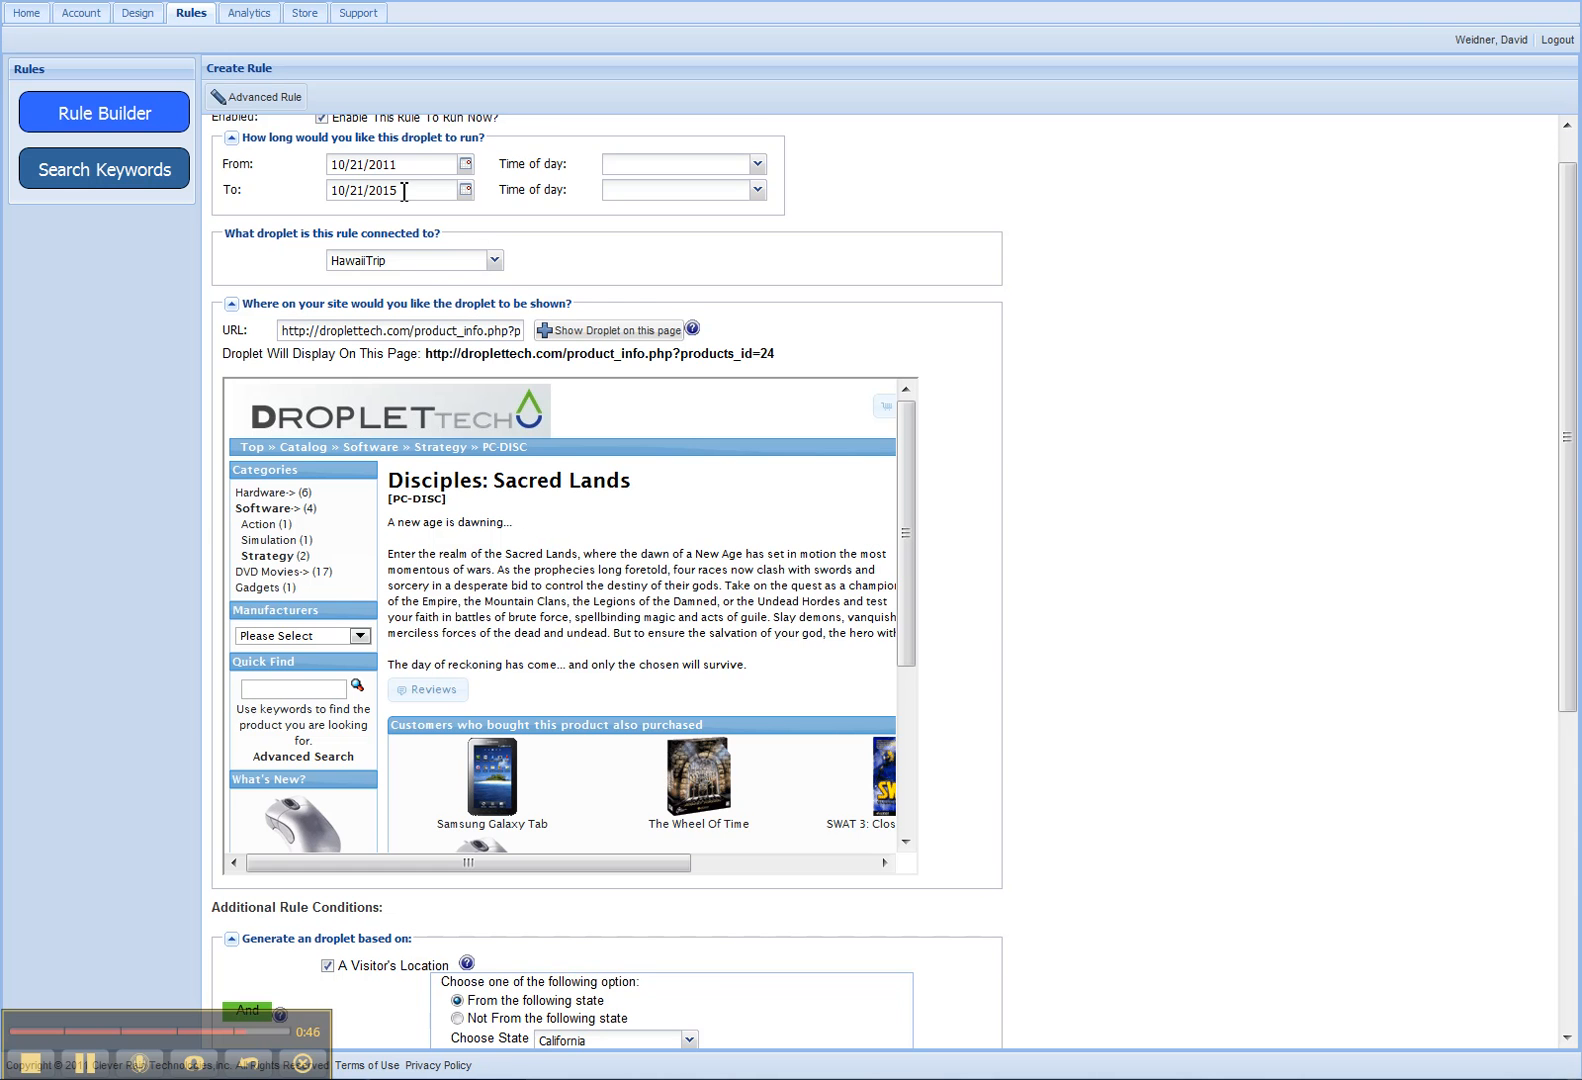
{"action": "left_click_drag", "start_coordinate": [1568, 490], "coordinate": [1563, 645]}
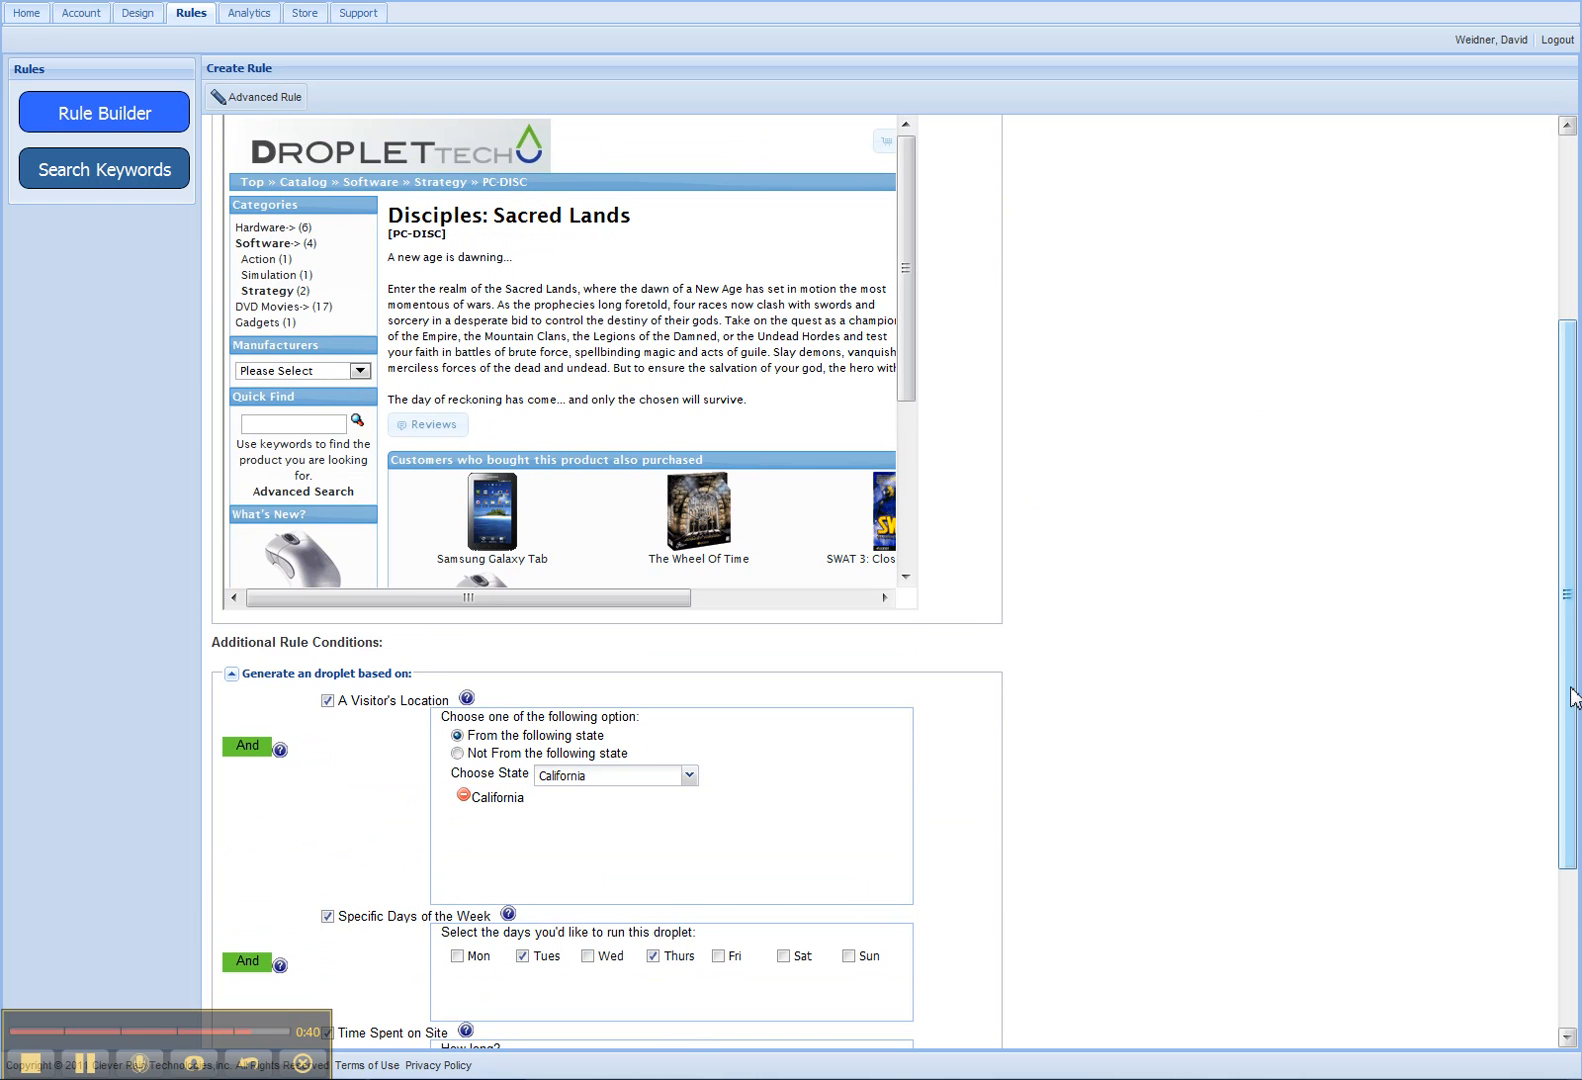
{"action": "scroll", "coordinate": [1575, 780], "scroll_direction": "down", "scroll_amount": 1}
{"action": "scroll", "coordinate": [1575, 800], "scroll_direction": "down", "scroll_amount": 3}
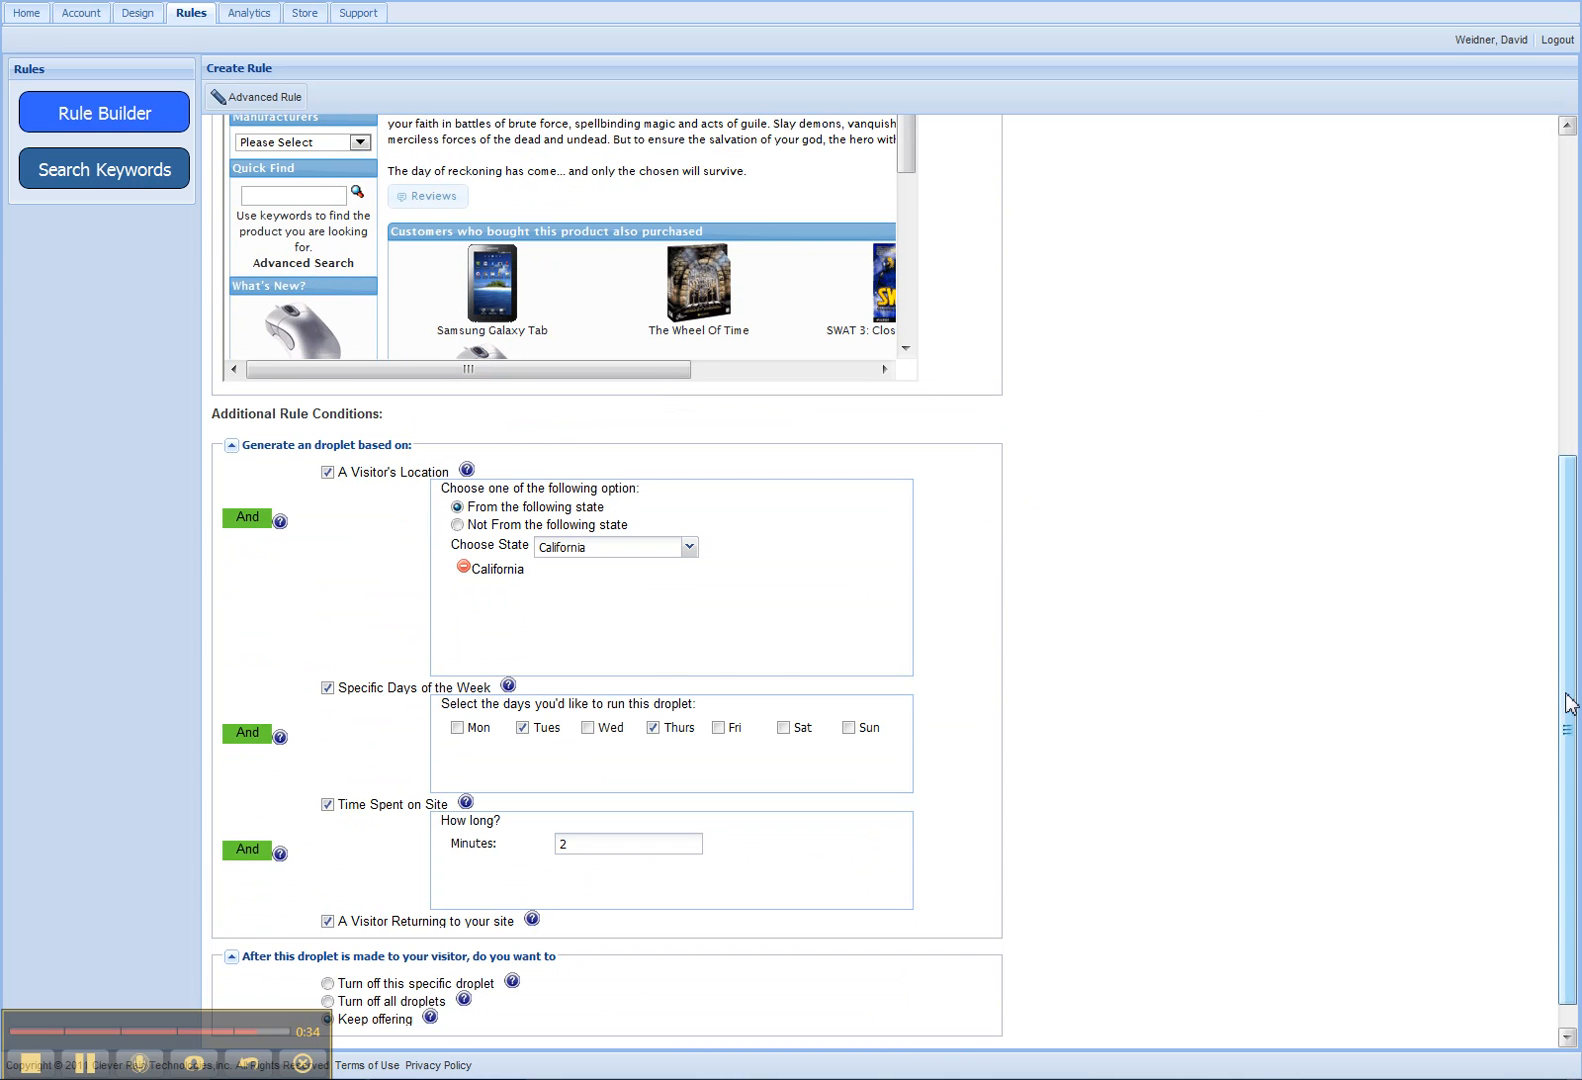
{"action": "scroll", "coordinate": [1554, 727], "scroll_direction": "down", "scroll_amount": 1}
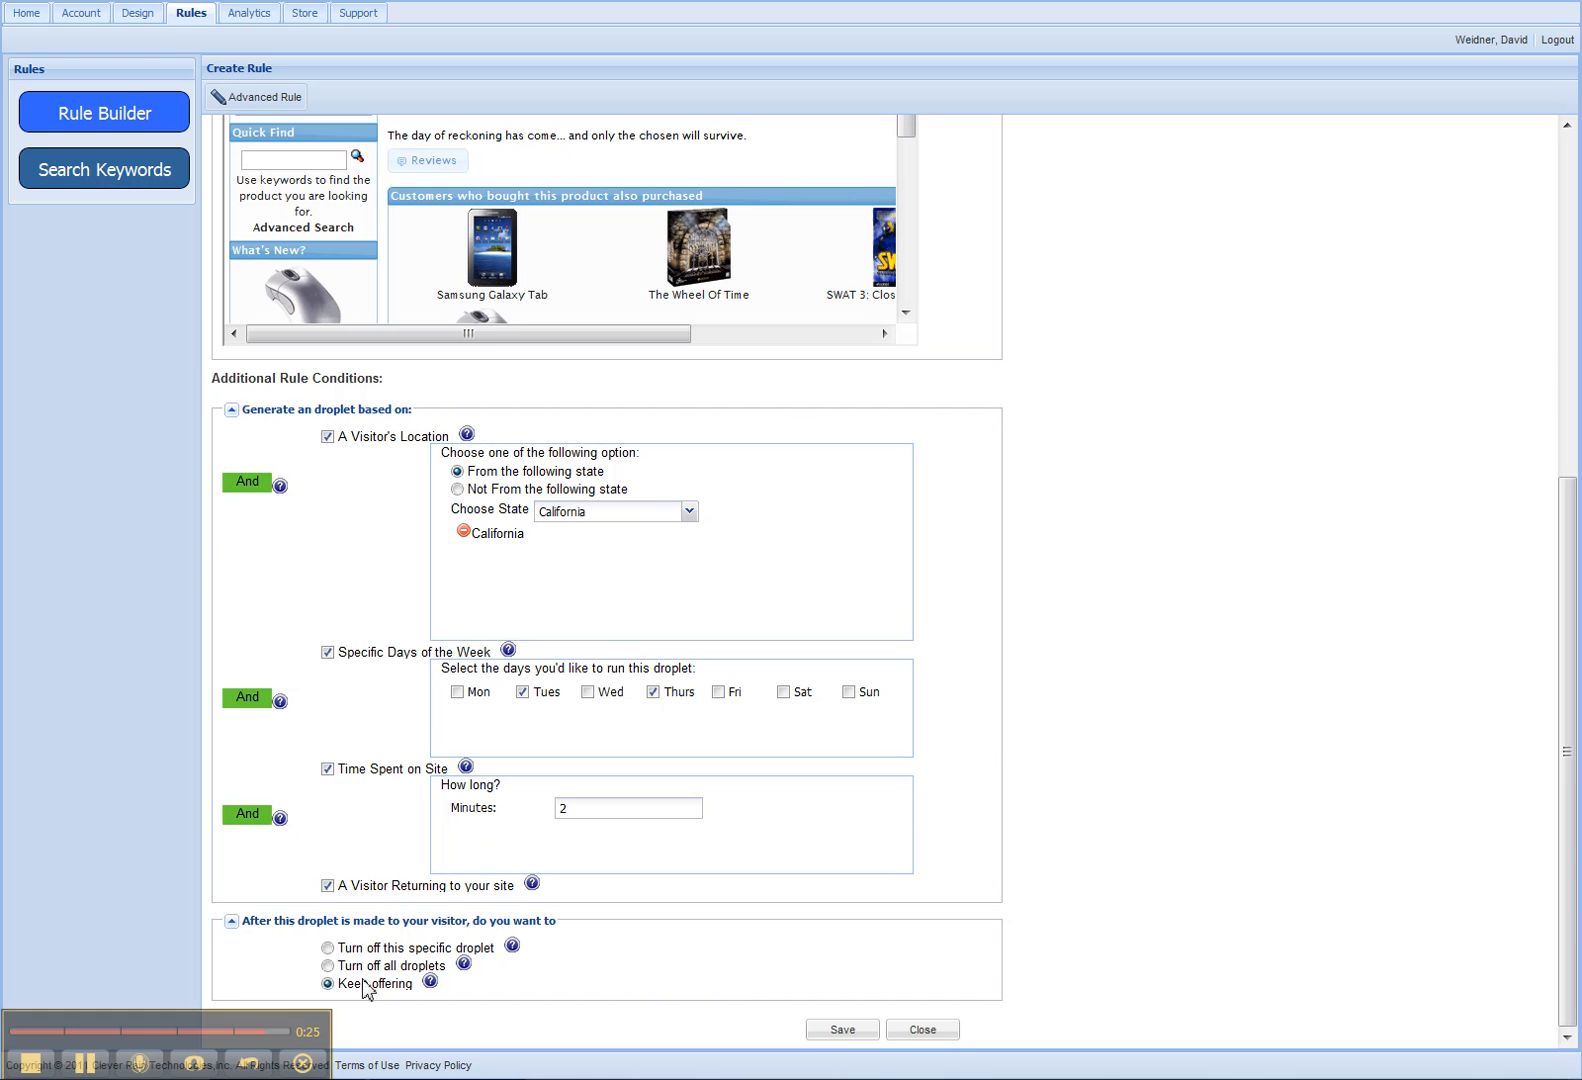
{"action": "left_click", "coordinate": [329, 949]}
{"action": "left_click", "coordinate": [843, 1030]}
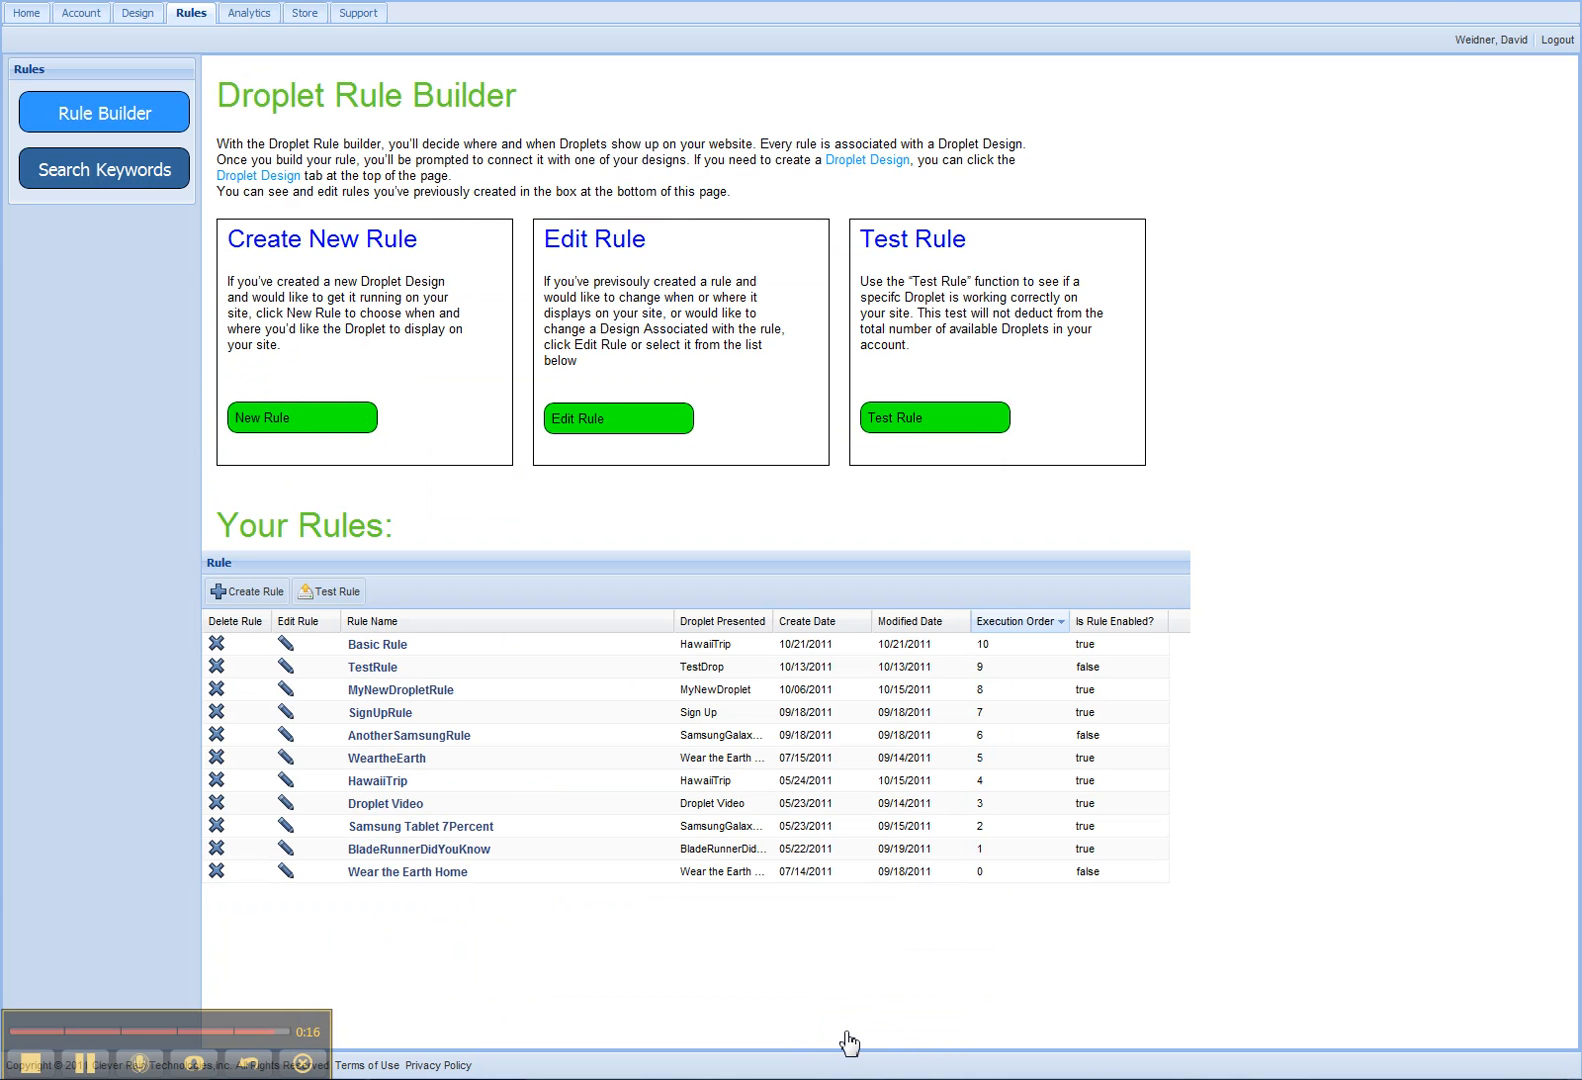